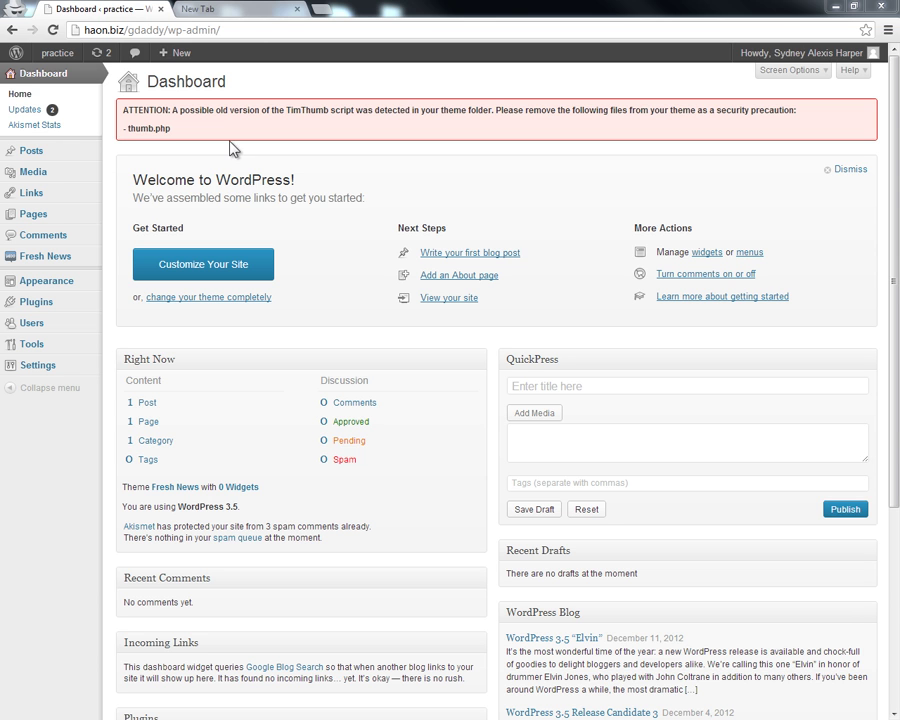
# Load the site's wp-admin dashboard address in the browser.
pyautogui.click(251, 28)
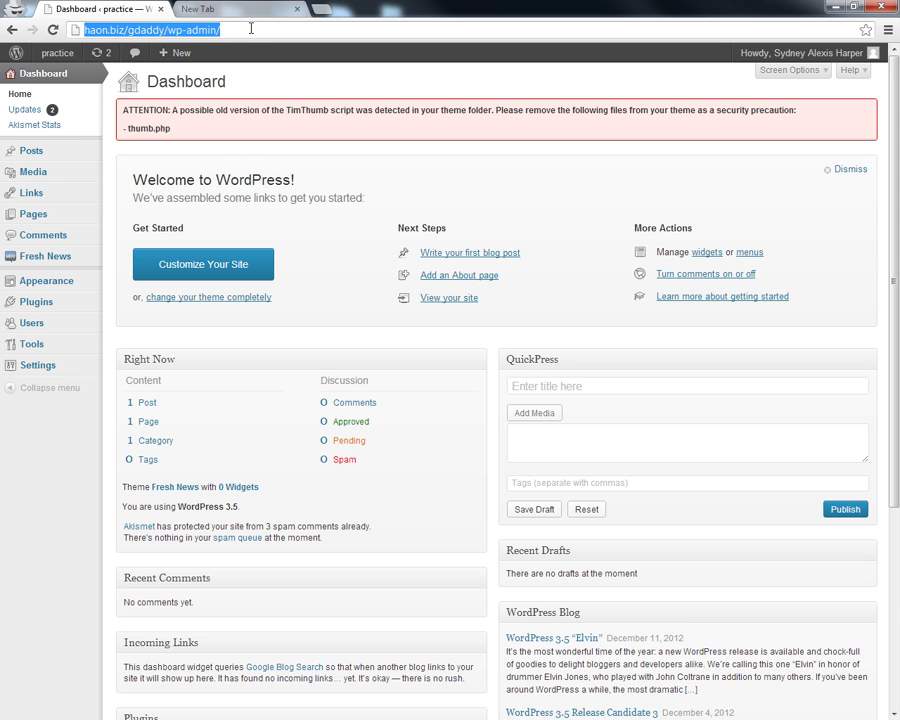
pyautogui.click(251, 28)
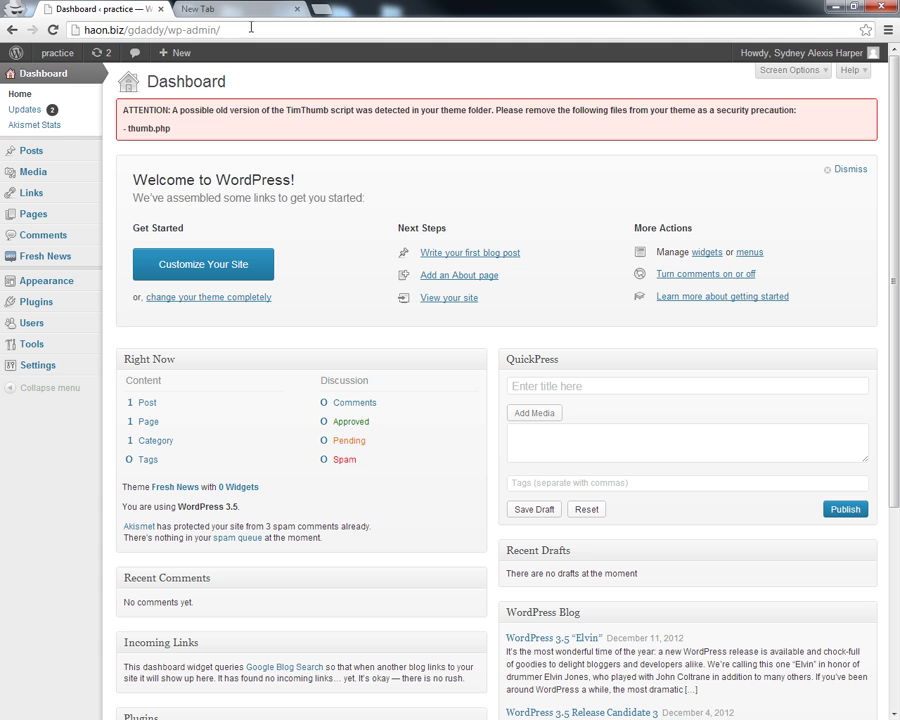
pyautogui.press('BackSpace')
pyautogui.press('BackSpace')
pyautogui.press('BackSpace')
pyautogui.press('BackSpace')
pyautogui.press('BackSpace')
pyautogui.press('BackSpace')
pyautogui.press('BackSpace')
pyautogui.press('BackSpace')
pyautogui.press('BackSpace')
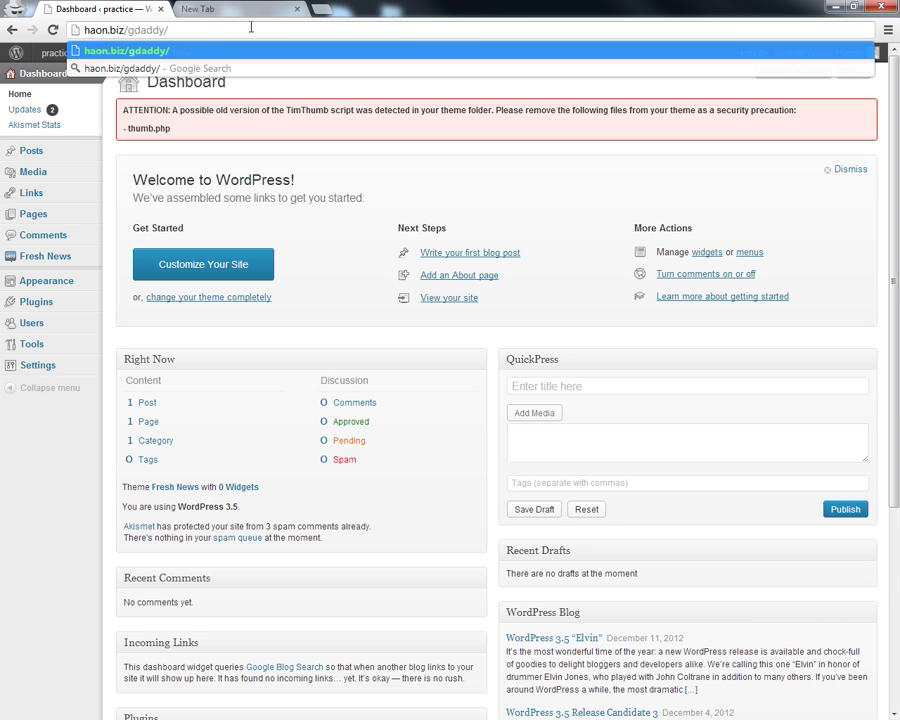
pyautogui.write('wp-admin')
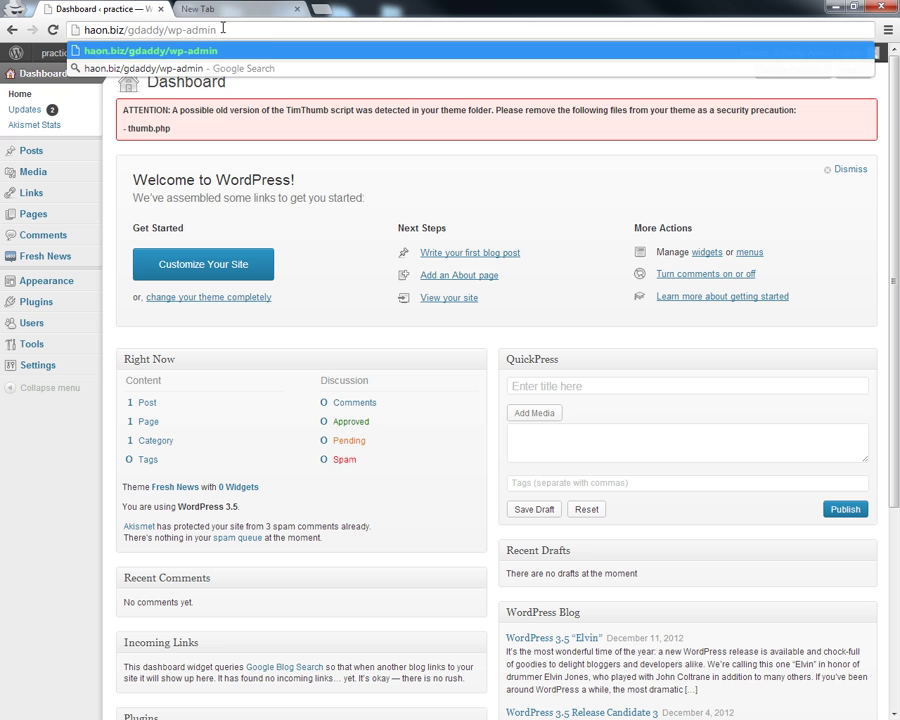
pyautogui.press('Return')
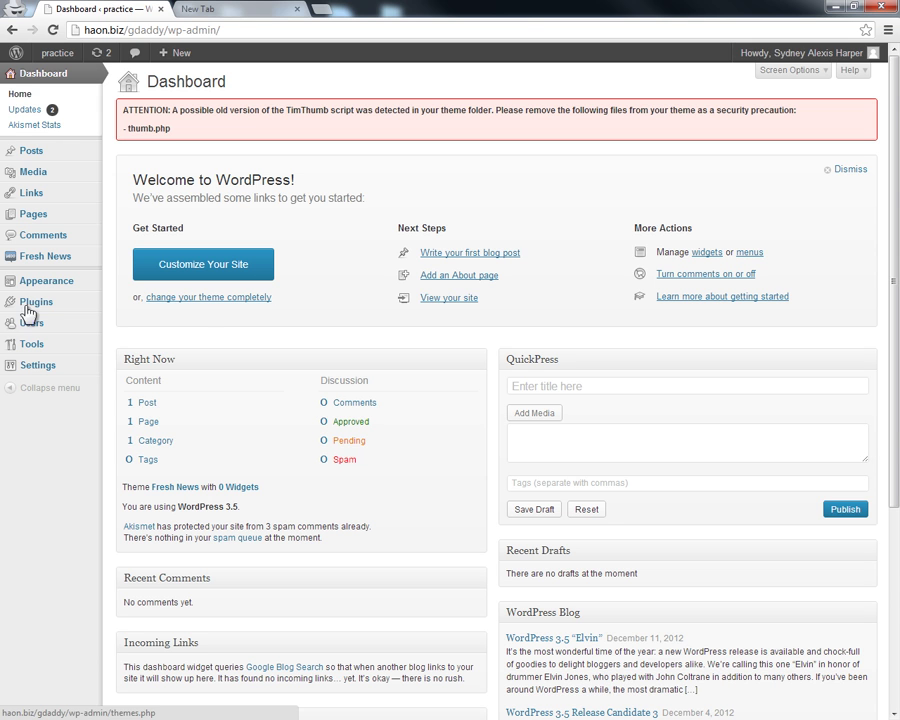
# Search the plugin directory for 'page links'.
pyautogui.moveTo(45, 310)
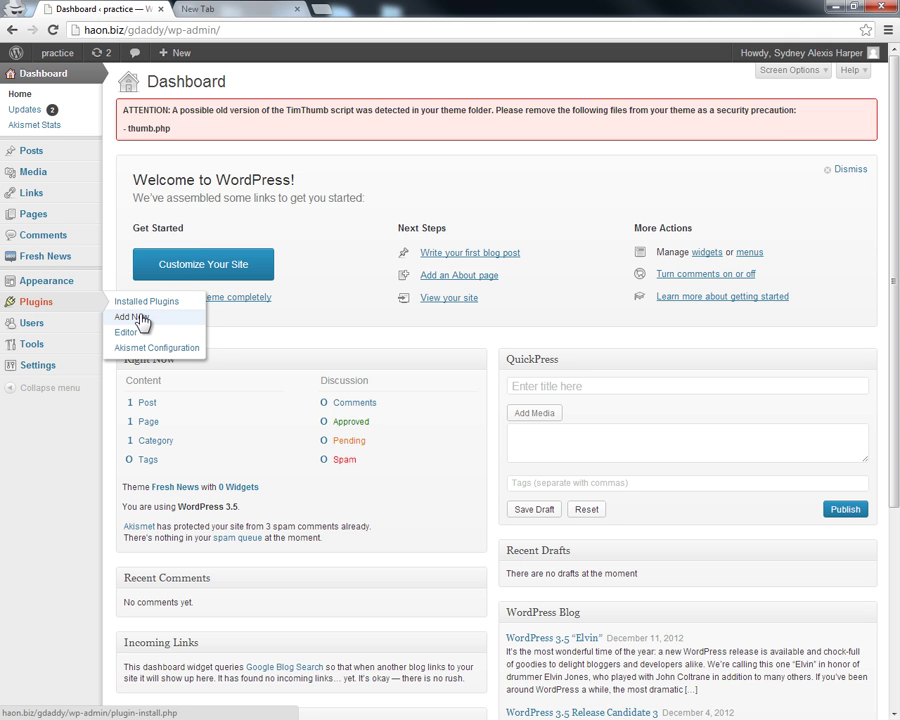
pyautogui.click(142, 320)
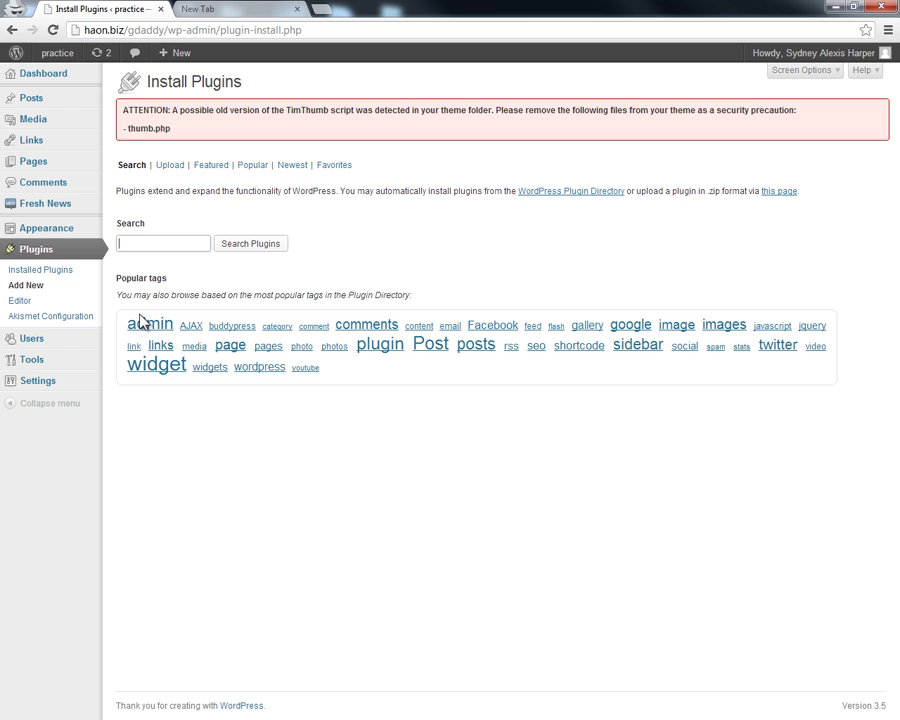
pyautogui.click(135, 242)
pyautogui.press('Escape')
pyautogui.write('page linlks')
pyautogui.press('BackSpace')
pyautogui.press('BackSpace')
pyautogui.write('ks')
pyautogui.click(244, 249)
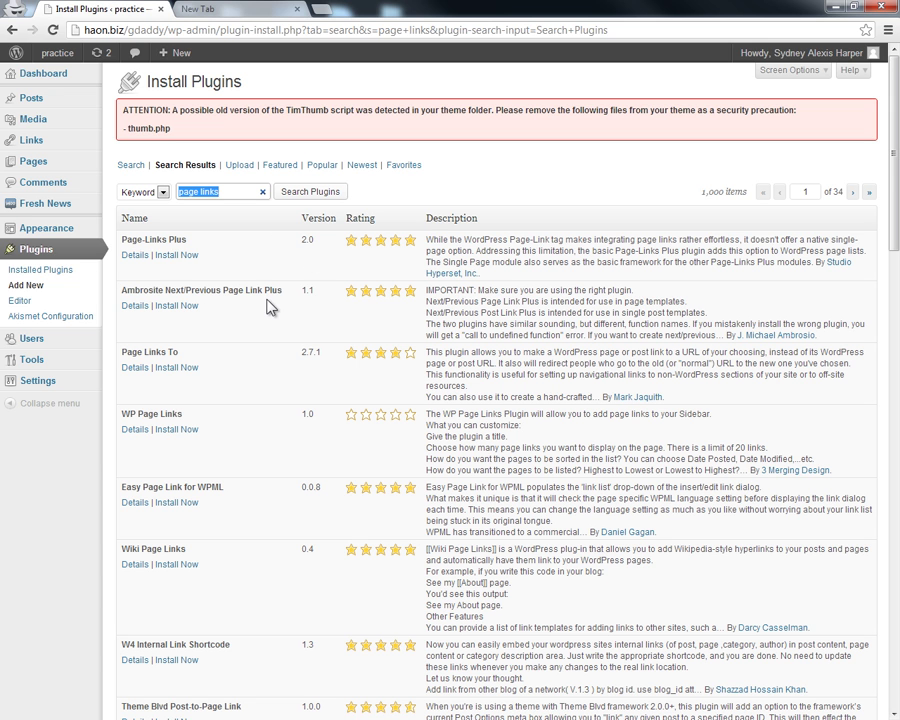
# Install and activate the Page Links To 2.7.1 plugin.
pyautogui.click(177, 368)
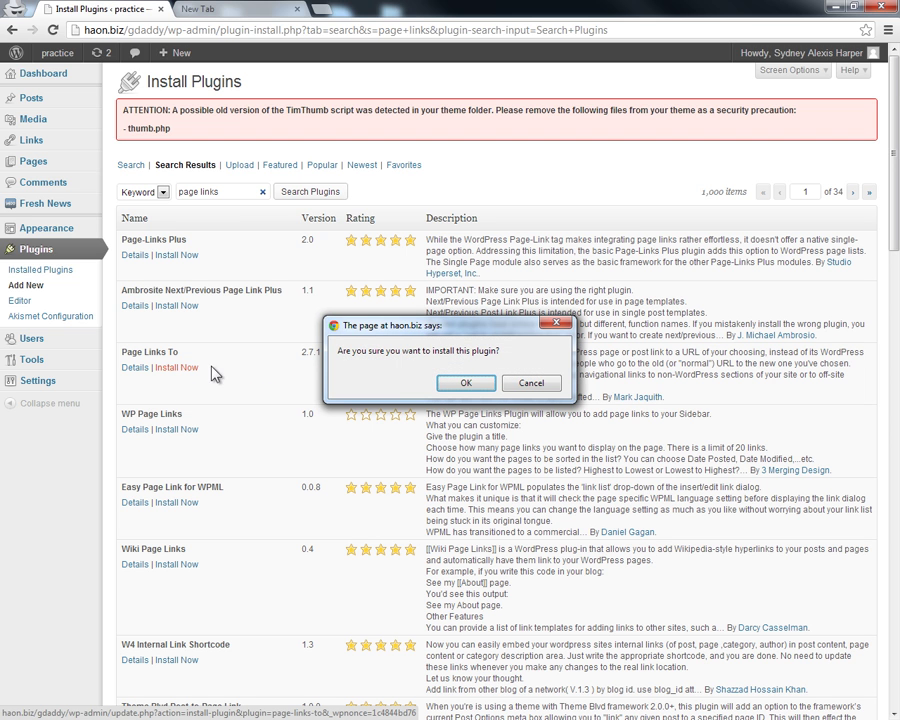
pyautogui.click(462, 382)
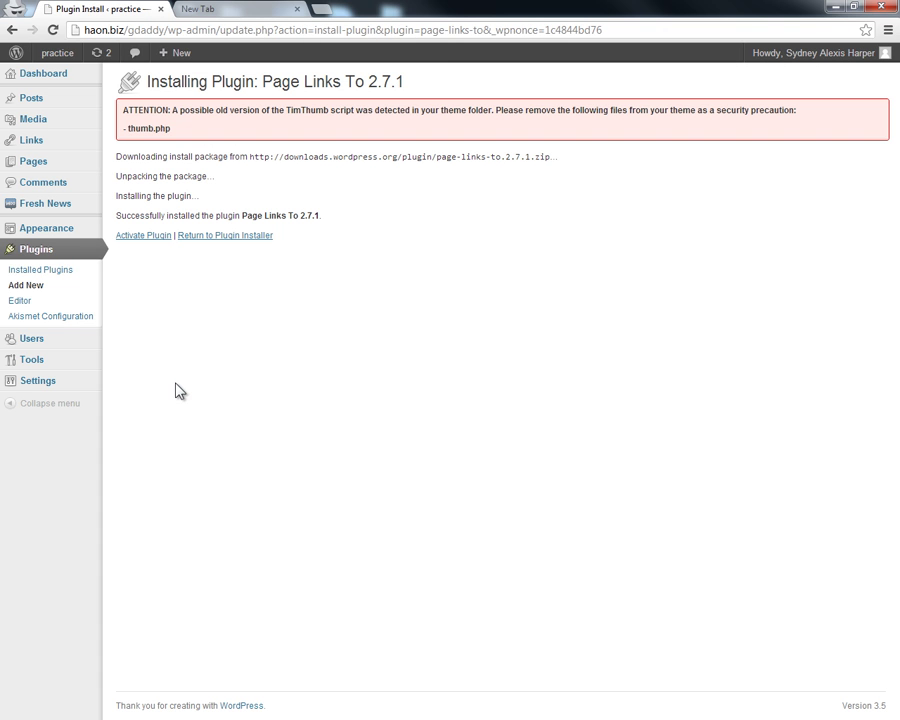
pyautogui.click(155, 237)
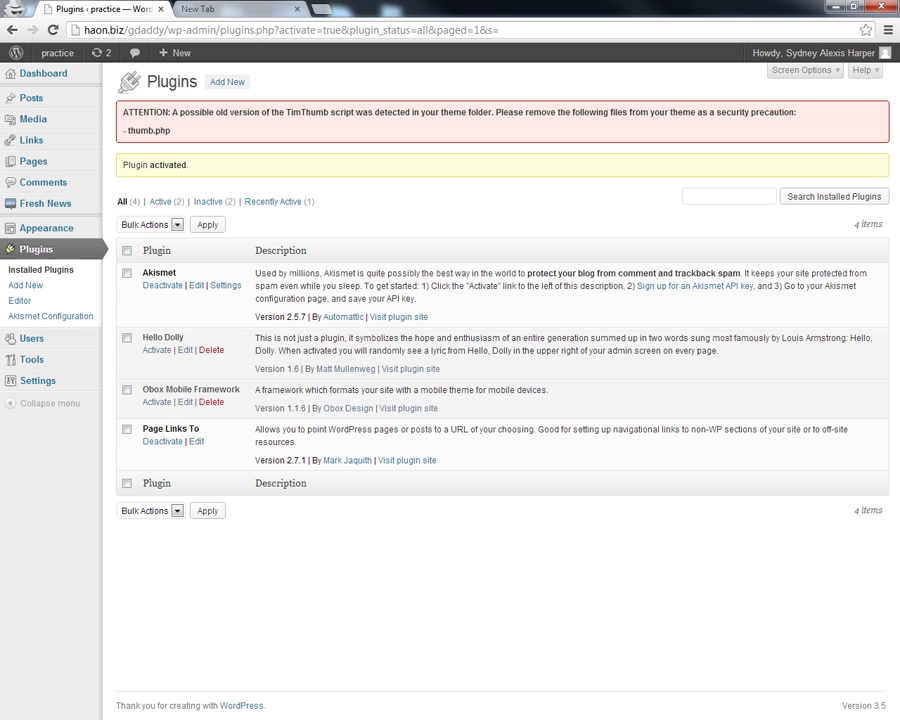
# Start a new post, choose 'An alternate URL' in its Page Links To box, then go to Pages.
pyautogui.moveTo(30, 99)
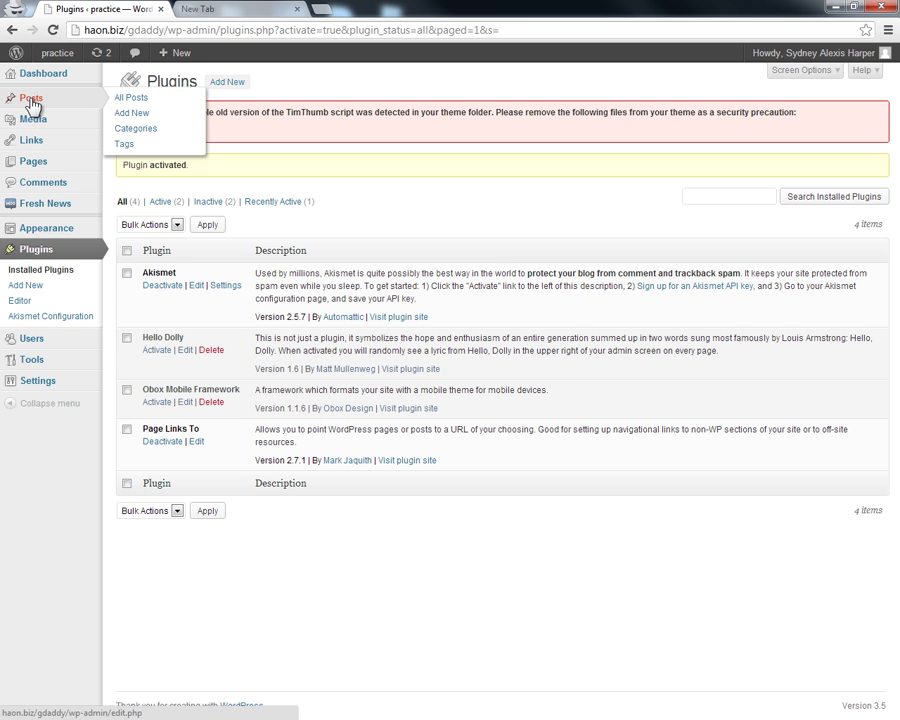
pyautogui.click(131, 114)
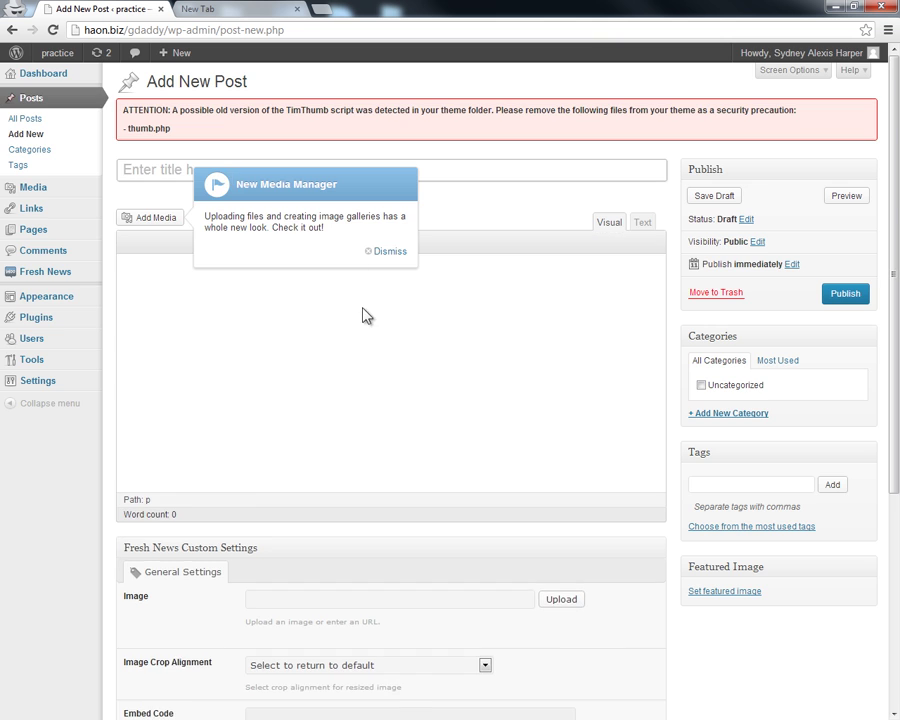
pyautogui.scroll(-5, 363, 310)
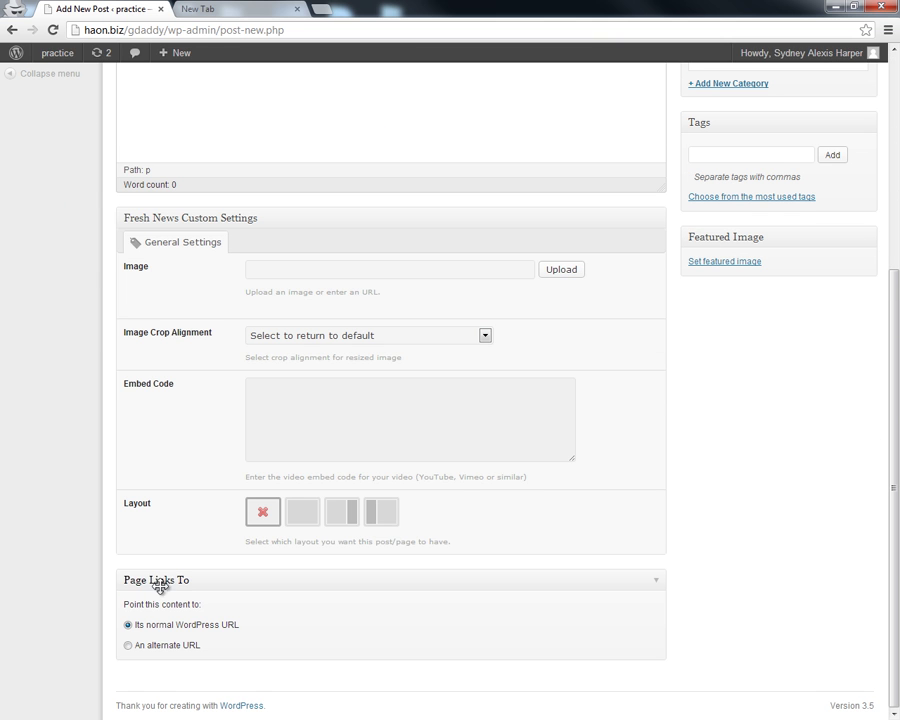
pyautogui.click(128, 646)
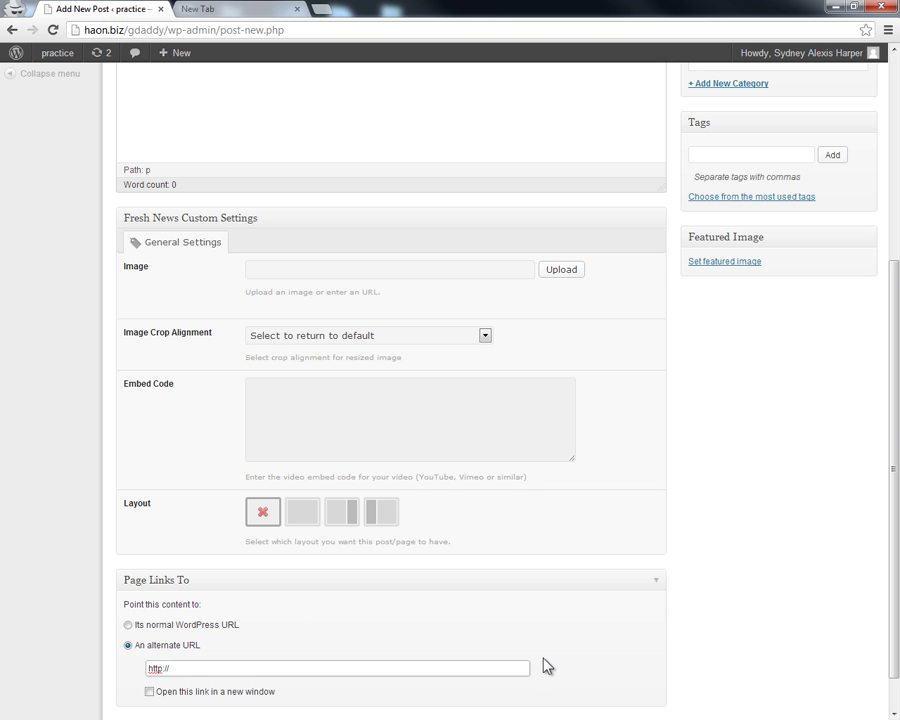
pyautogui.scroll(4, 536, 656)
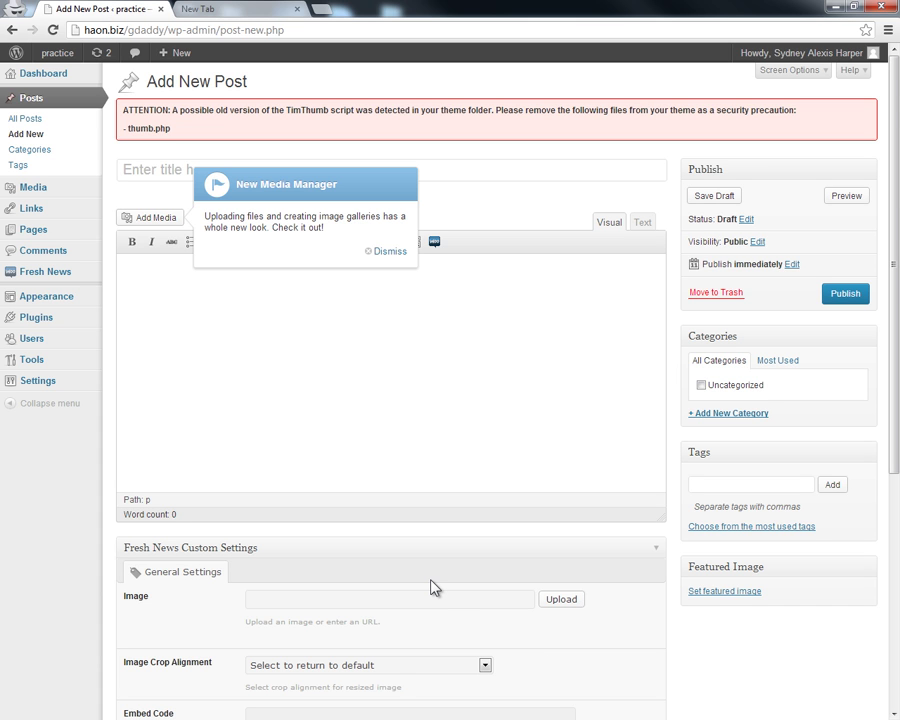
pyautogui.click(35, 231)
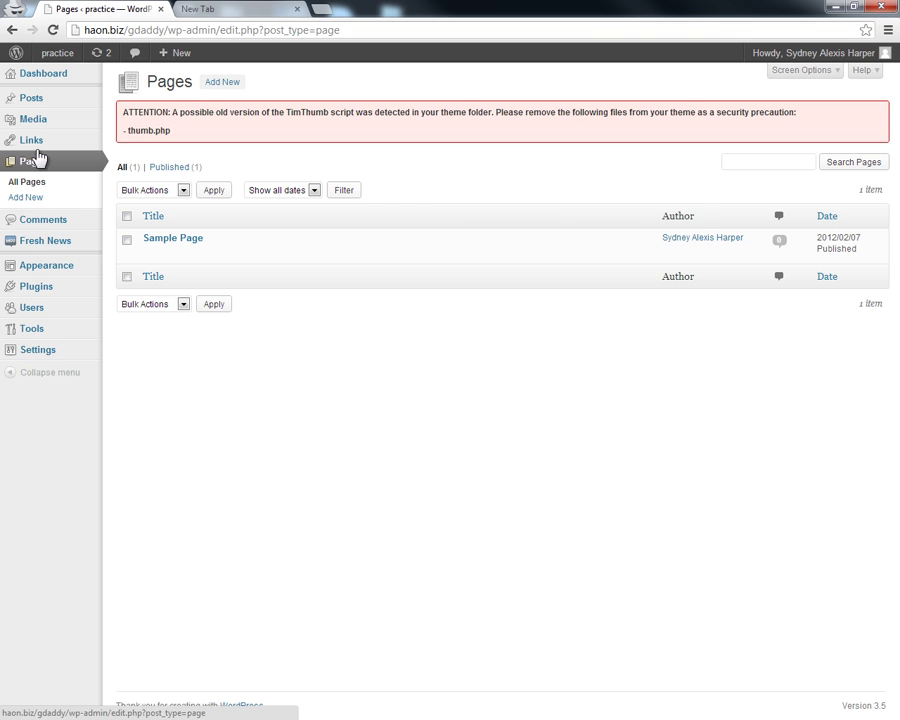
# Search the plugin directory for 'exclude pages'.
pyautogui.click(62, 54)
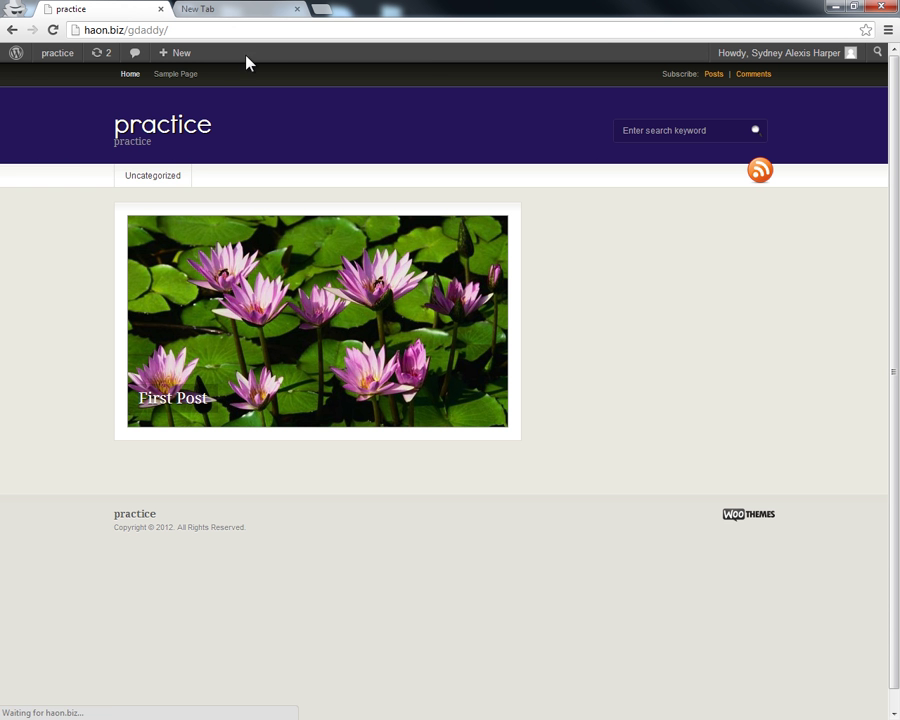
pyautogui.click(12, 31)
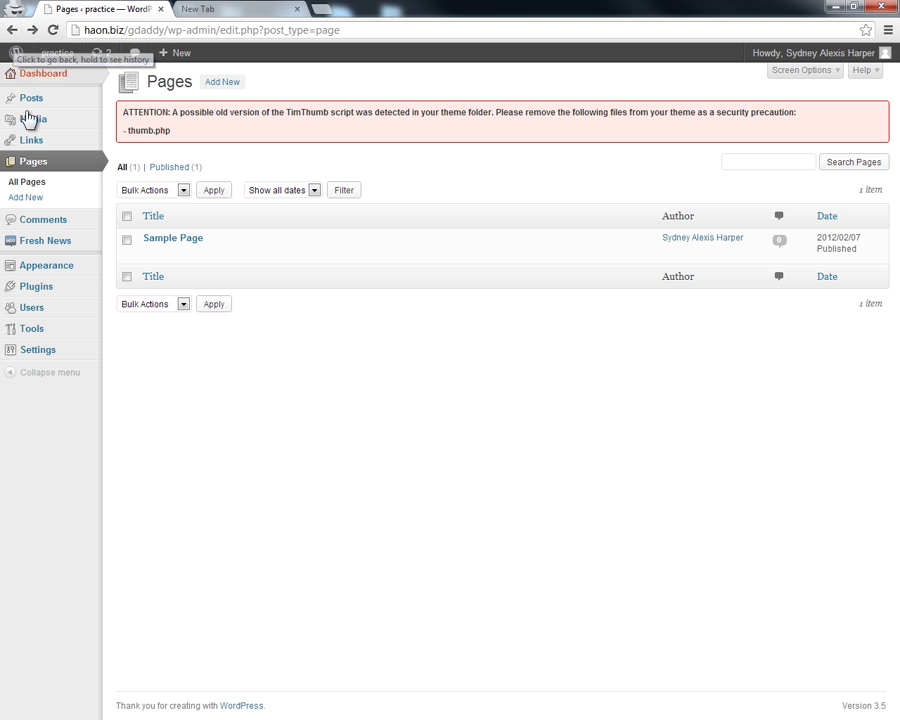
pyautogui.moveTo(42, 300)
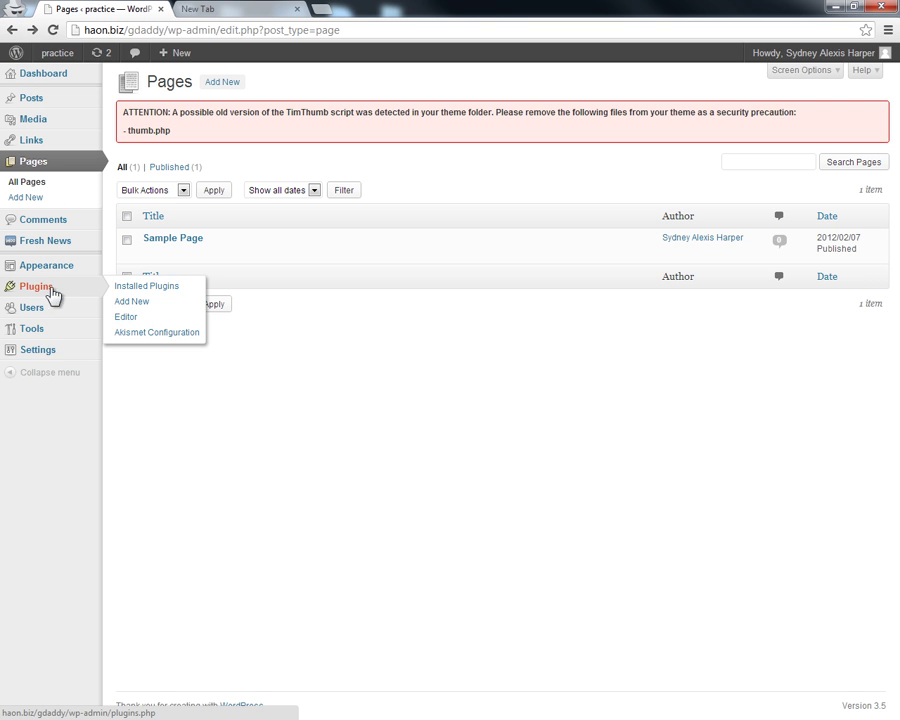
pyautogui.click(130, 303)
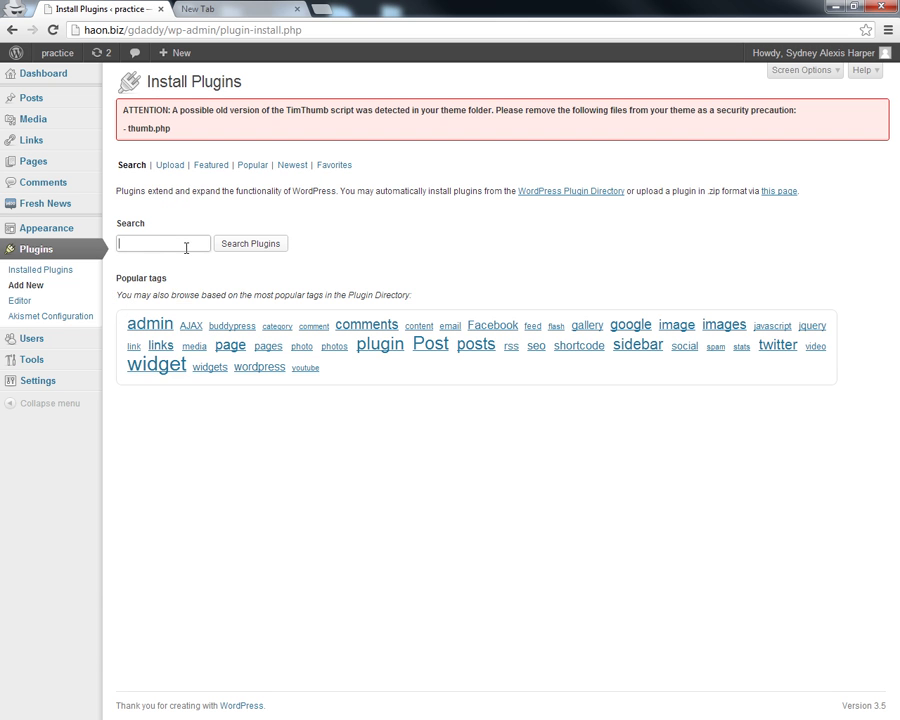
pyautogui.click(181, 244)
pyautogui.write('exclude pages')
pyautogui.click(248, 250)
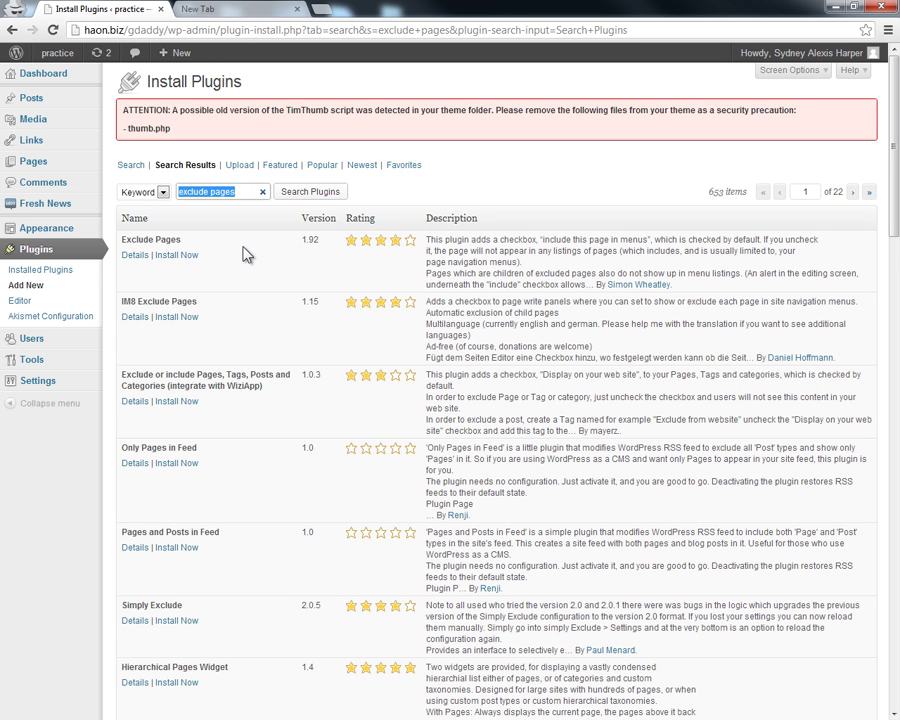
# Install and activate the Exclude Pages 1.92 plugin.
pyautogui.click(184, 260)
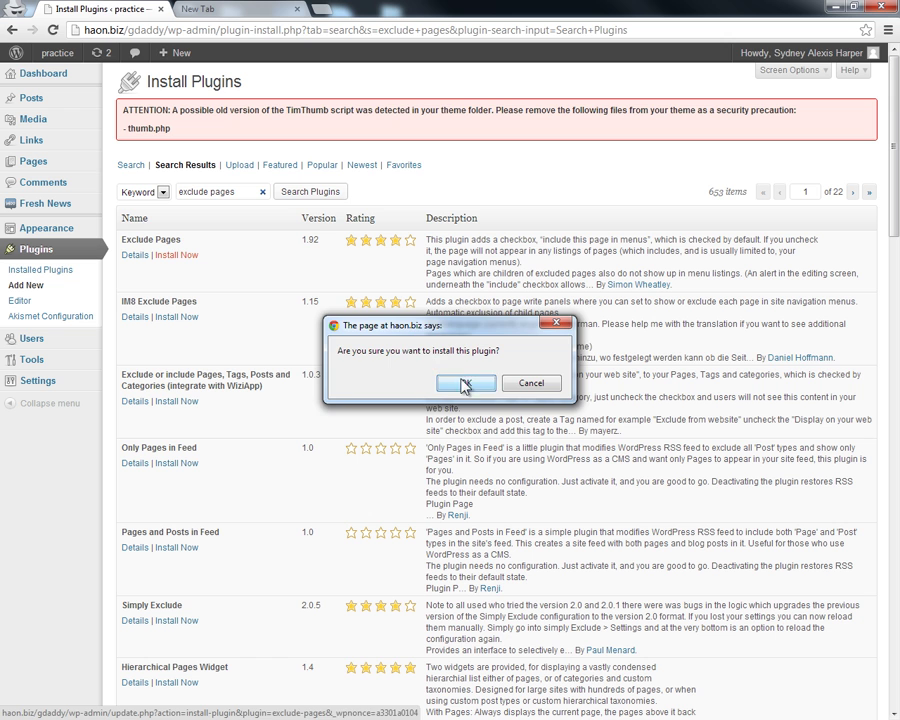
pyautogui.click(466, 383)
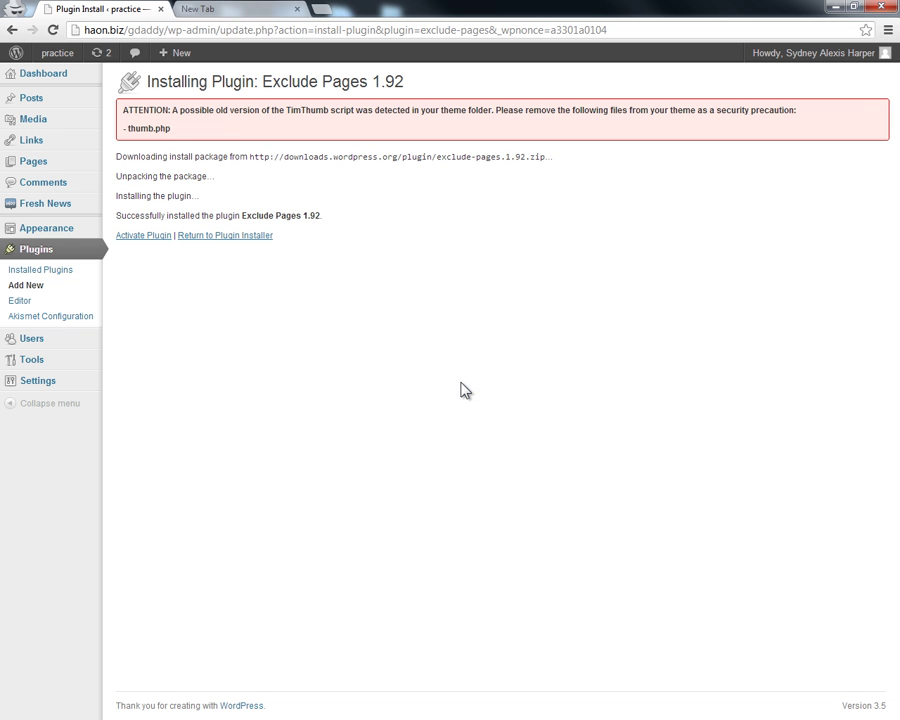
pyautogui.click(141, 238)
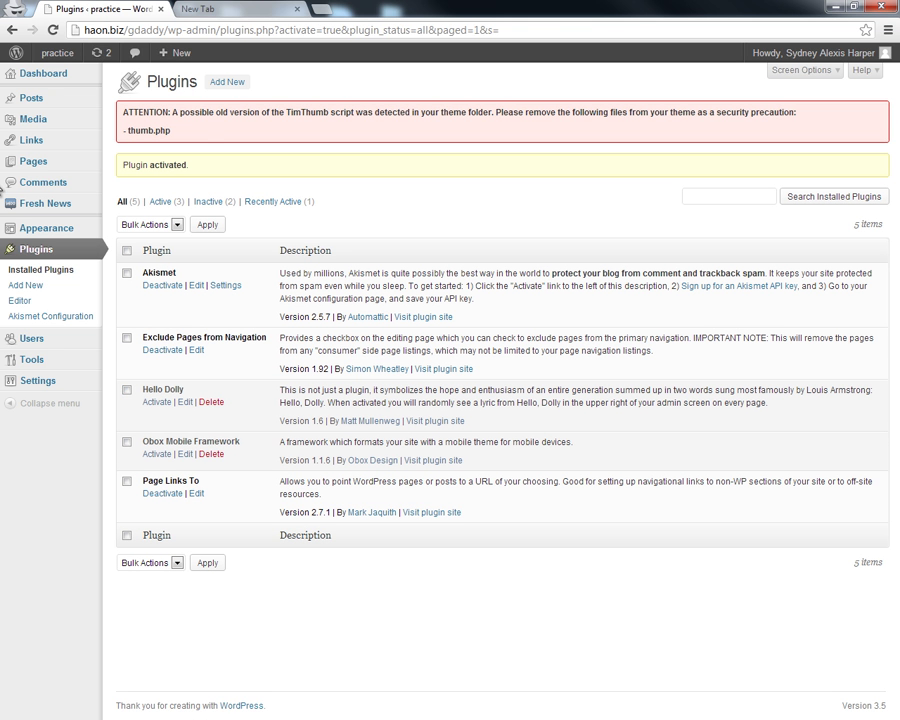
# Start a new page and set its Page Links To option to 'An alternate URL'.
pyautogui.moveTo(27, 166)
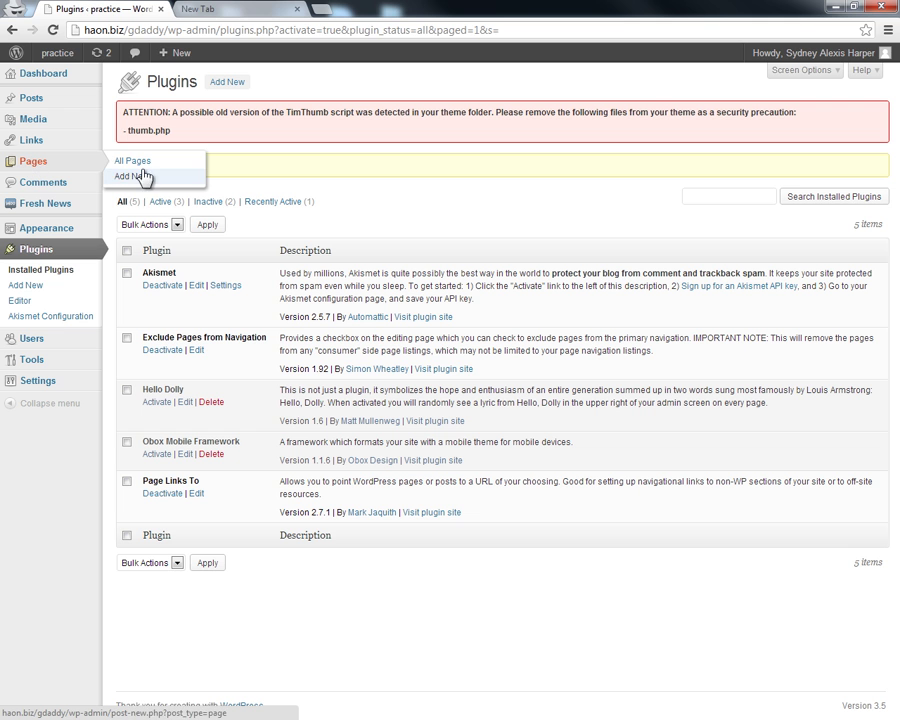
pyautogui.click(140, 178)
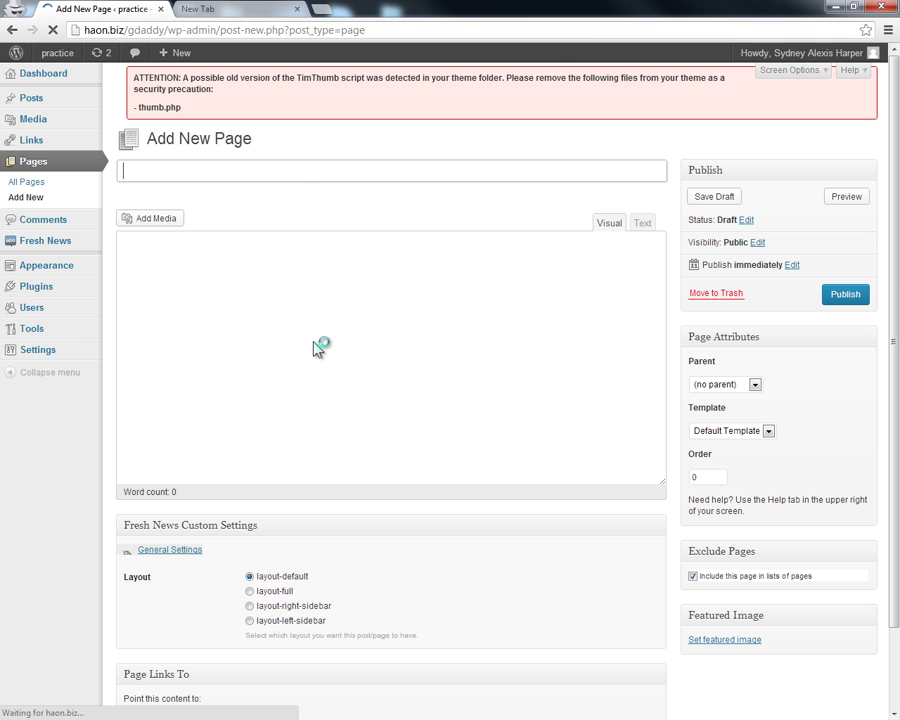
pyautogui.scroll(-1, 398, 545)
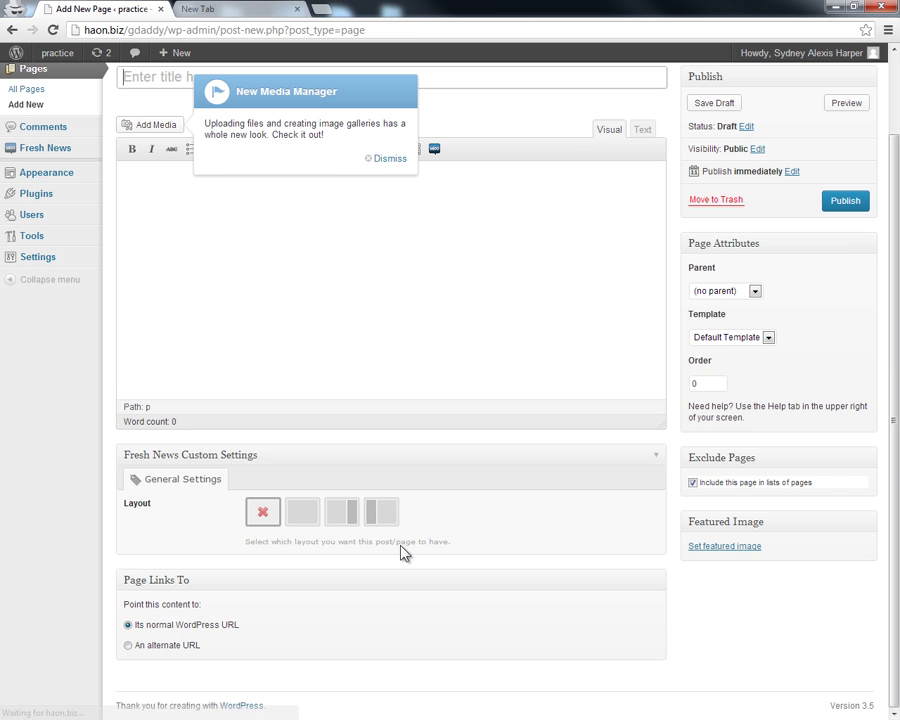
pyautogui.click(128, 646)
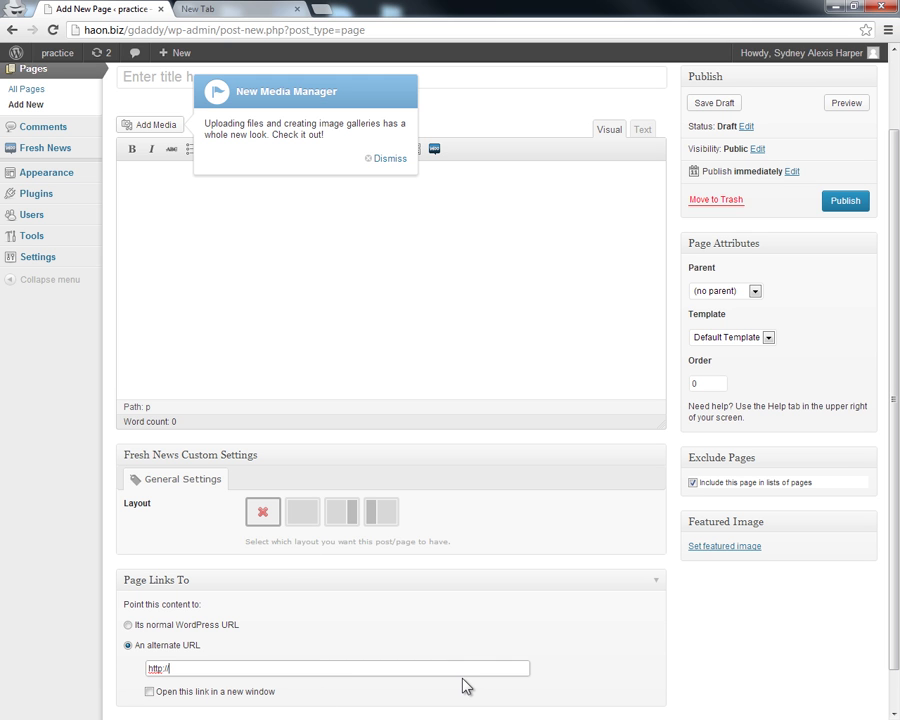
# Uncheck 'Include this page in lists of pages' and open a new Chrome window.
pyautogui.click(692, 483)
pyautogui.click(692, 483)
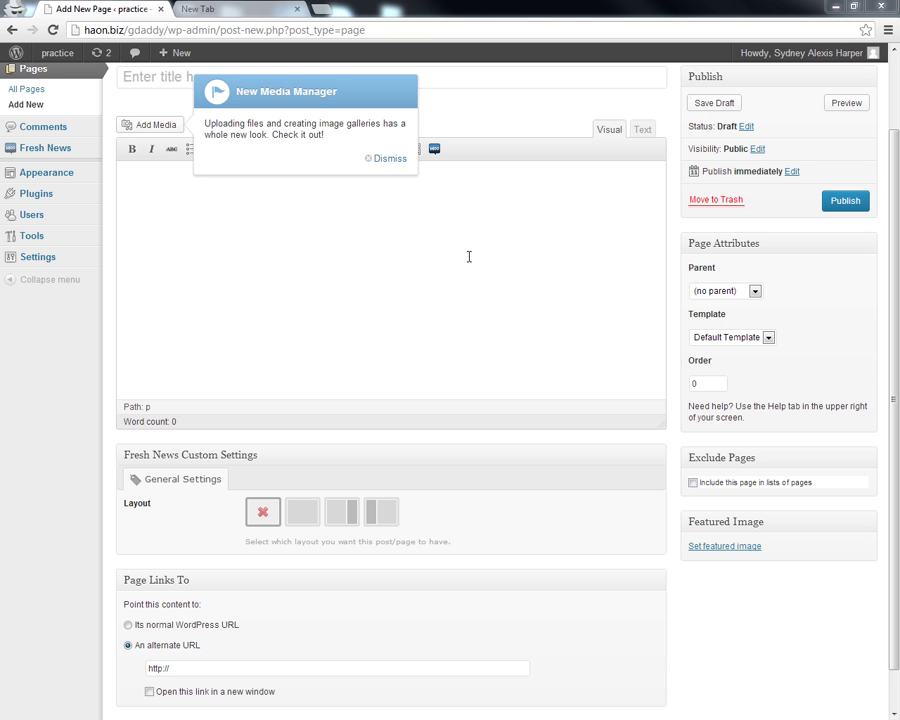
pyautogui.hotkey('ctrl', 'n')
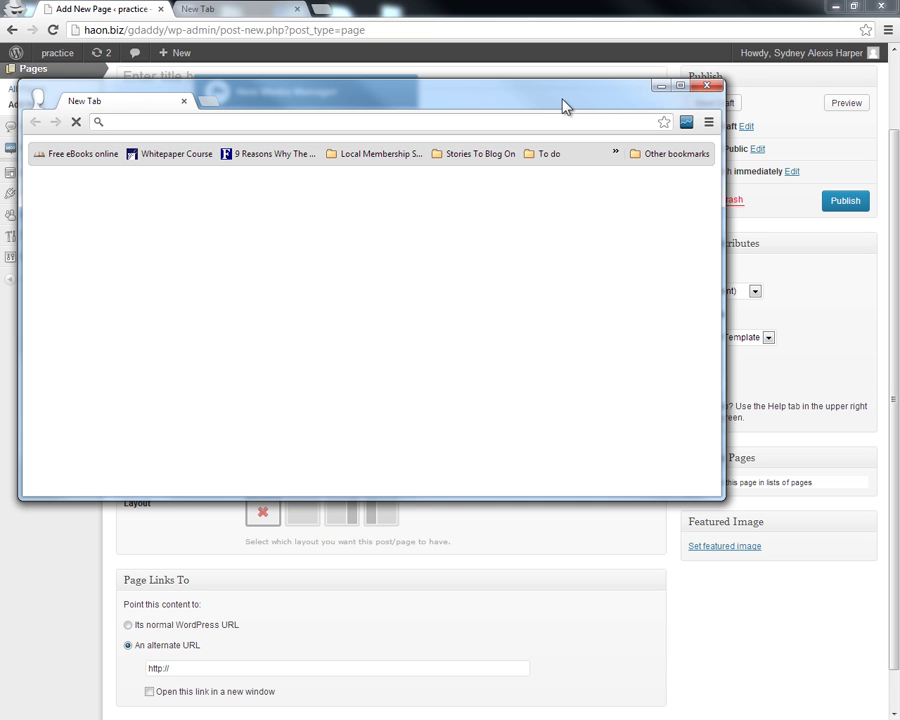
# Drag the new Chrome window off screen by its title bar.
pyautogui.moveTo(470, 100); pyautogui.dragTo(0, 95)
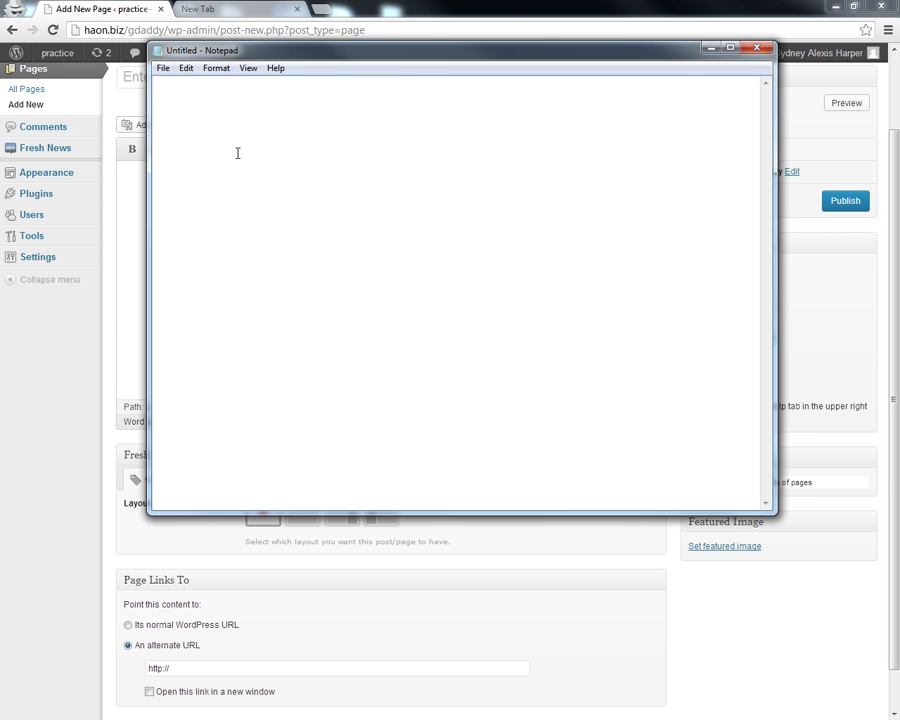
# Paste the affiliate URL into Notepad, set it to 36-point bold, and maximize the window.
pyautogui.write('http://www.warriorplus.com/w/a/fppyl')
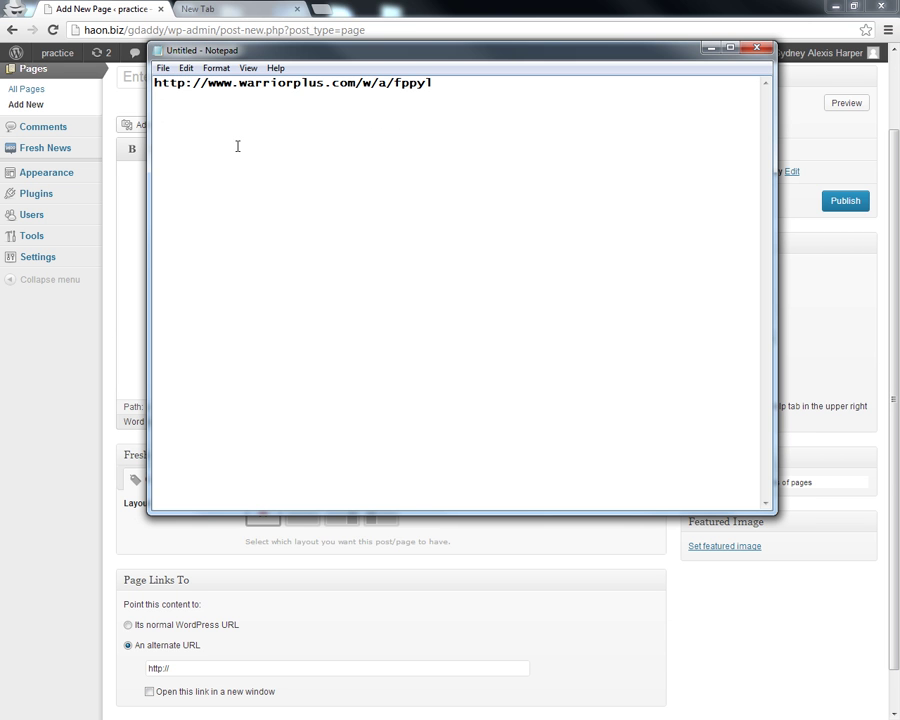
pyautogui.moveTo(431, 83); pyautogui.dragTo(104, 83)
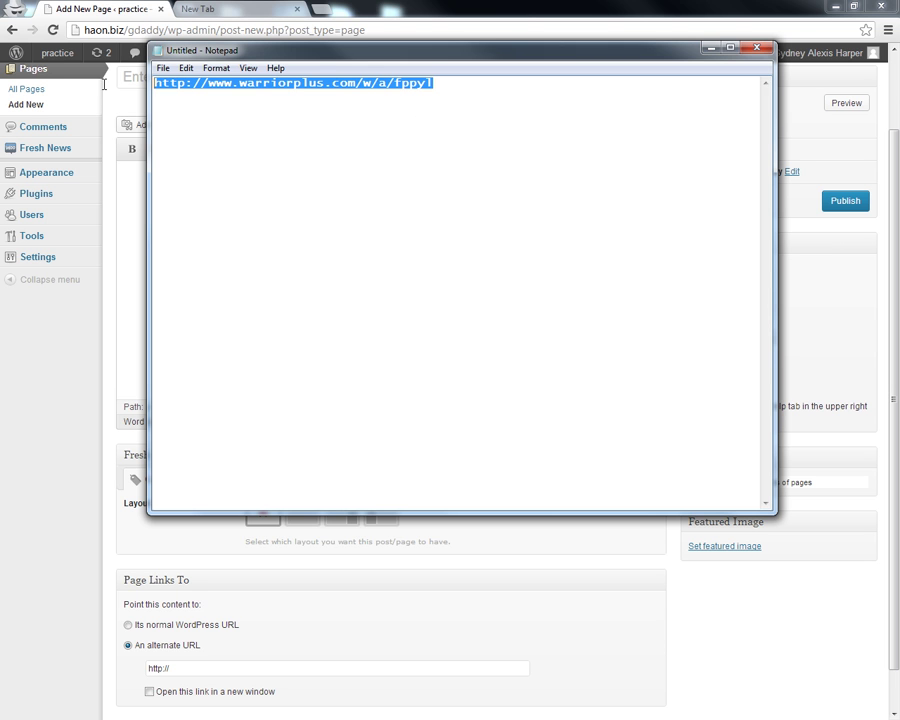
pyautogui.click(241, 70)
pyautogui.moveTo(216, 69)
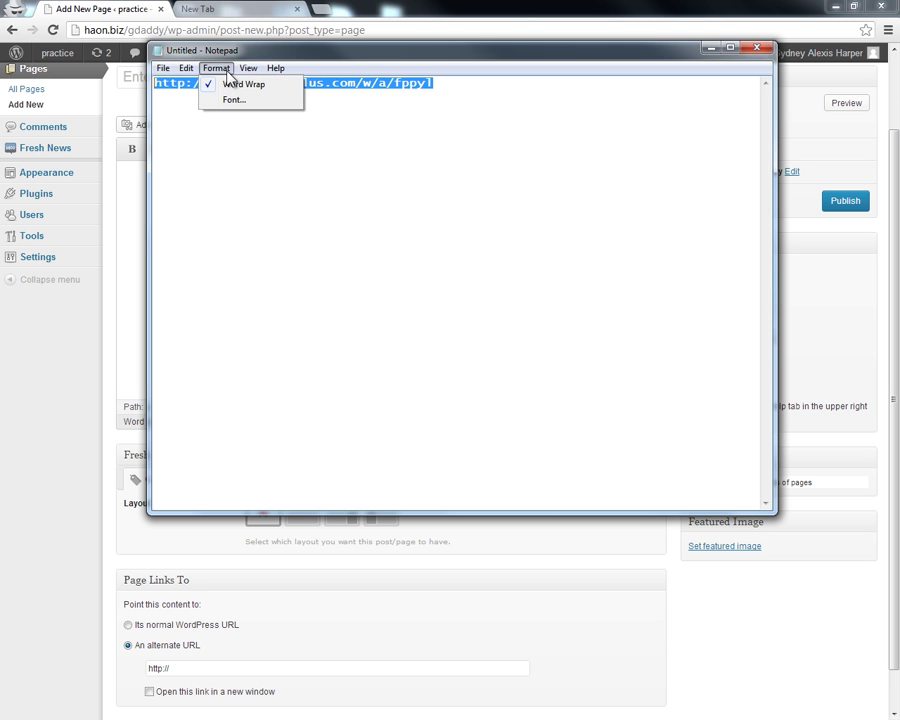
pyautogui.click(232, 100)
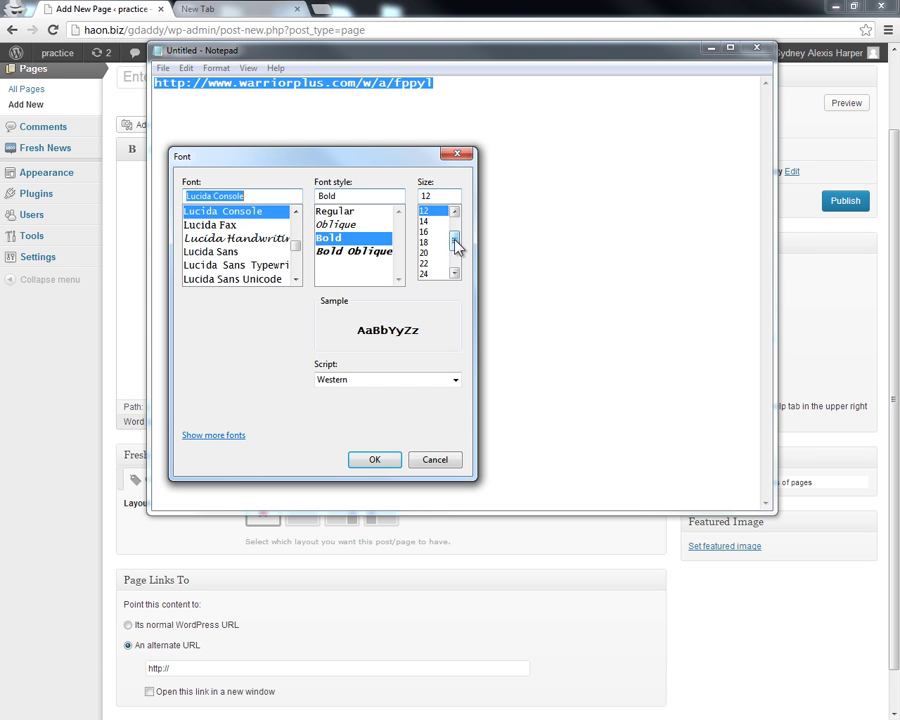
pyautogui.moveTo(455, 240); pyautogui.dragTo(456, 258)
pyautogui.click(424, 253)
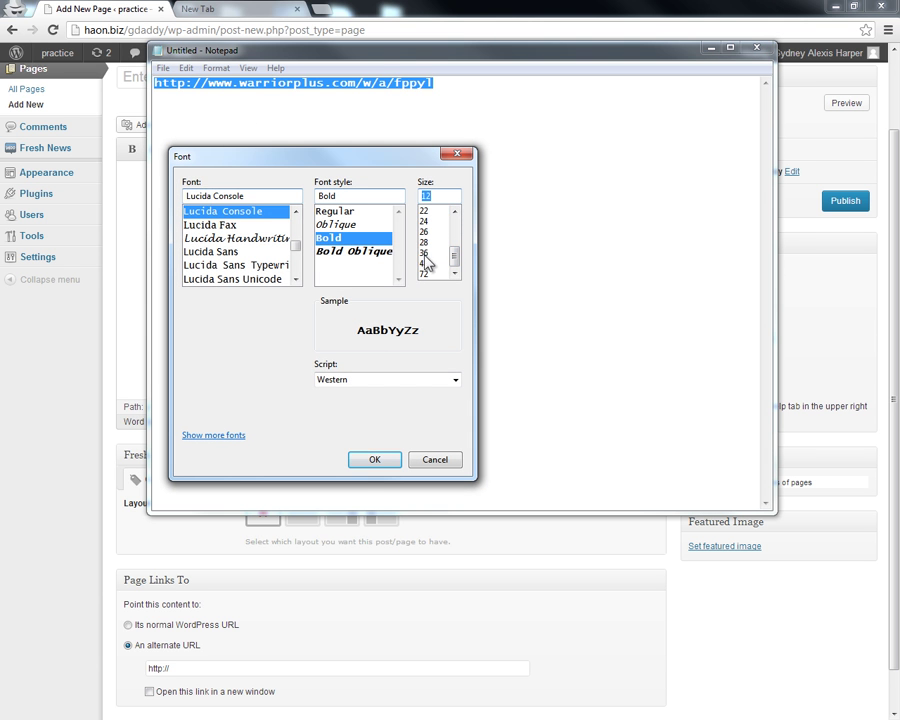
pyautogui.click(376, 460)
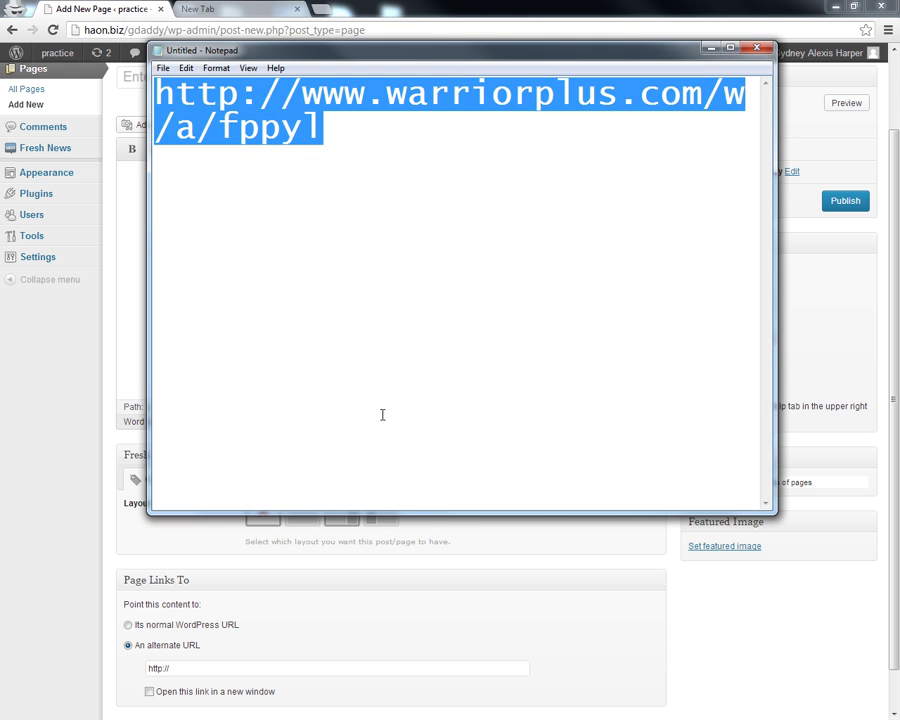
pyautogui.doubleClick(416, 40)
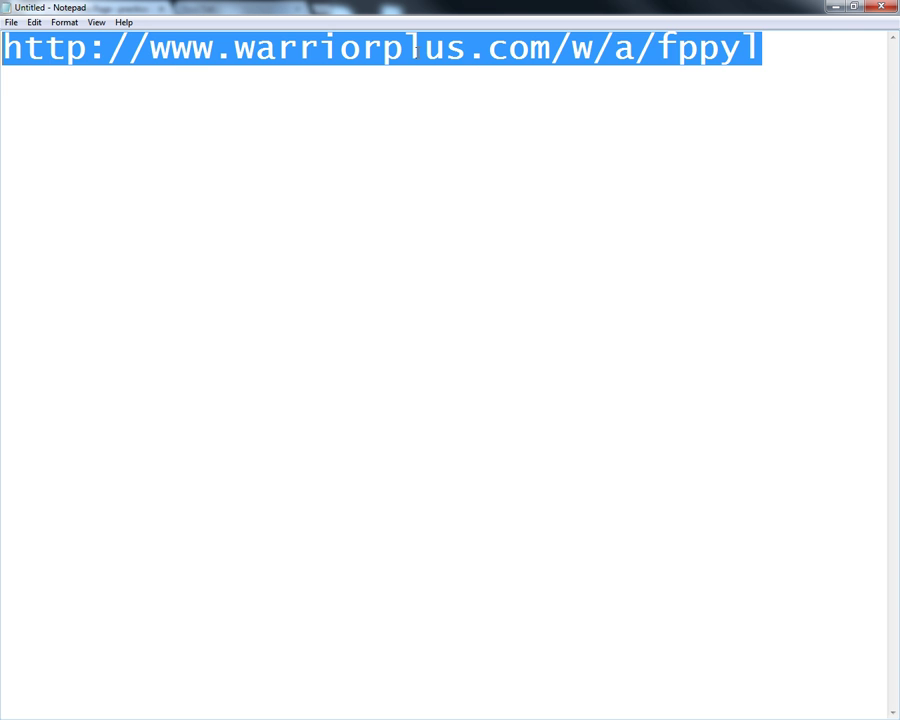
pyautogui.click(392, 126)
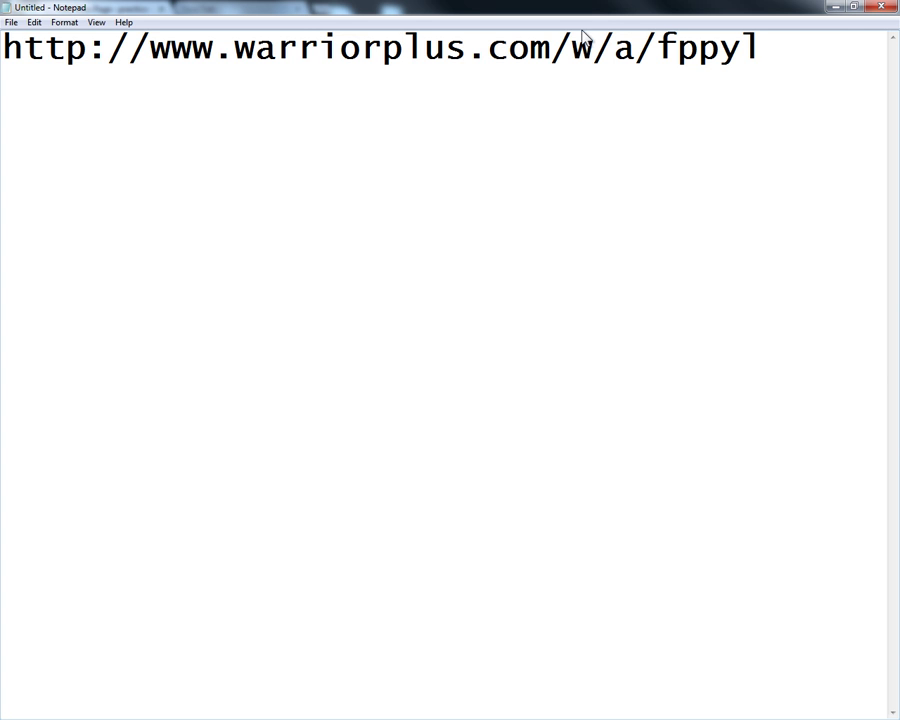
pyautogui.click(838, 7)
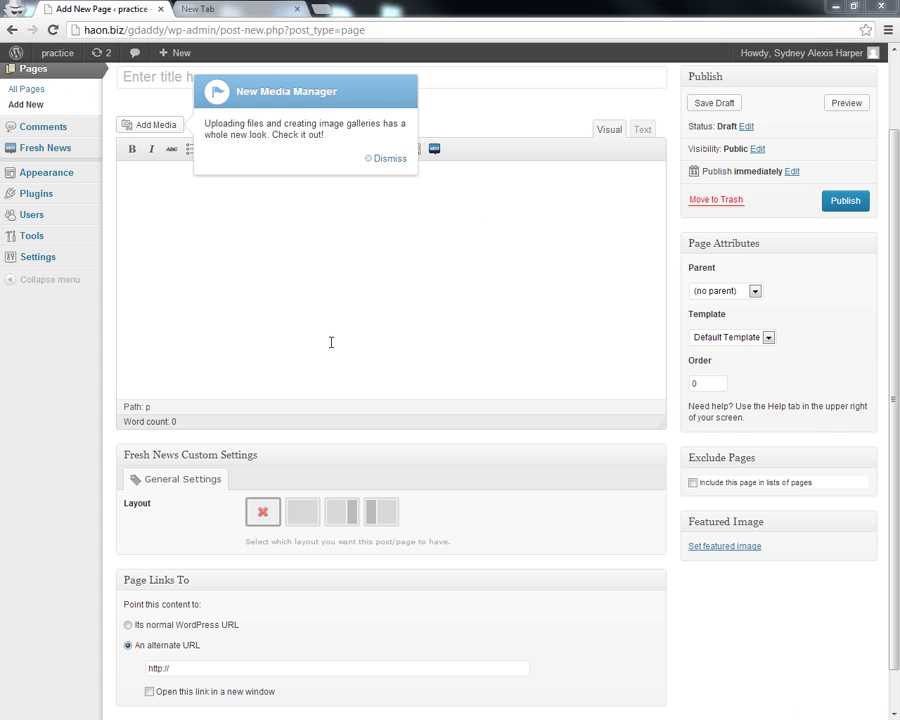
pyautogui.scroll(-1, 290, 364)
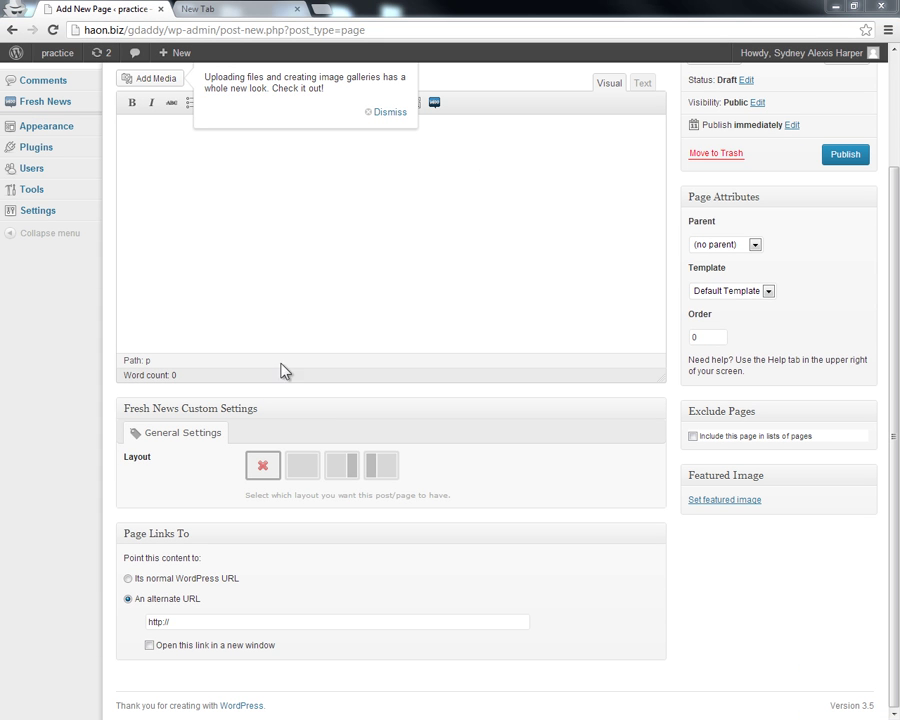
pyautogui.moveTo(180, 620); pyautogui.dragTo(133, 630)
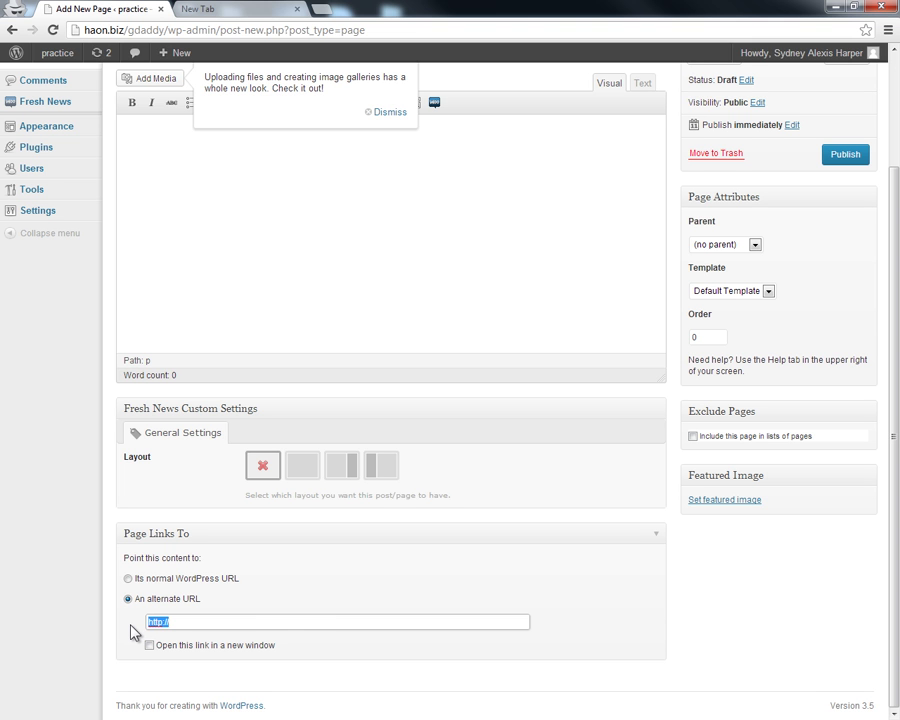
pyautogui.write('http://www.warriorplus.com/aria/fppl/')
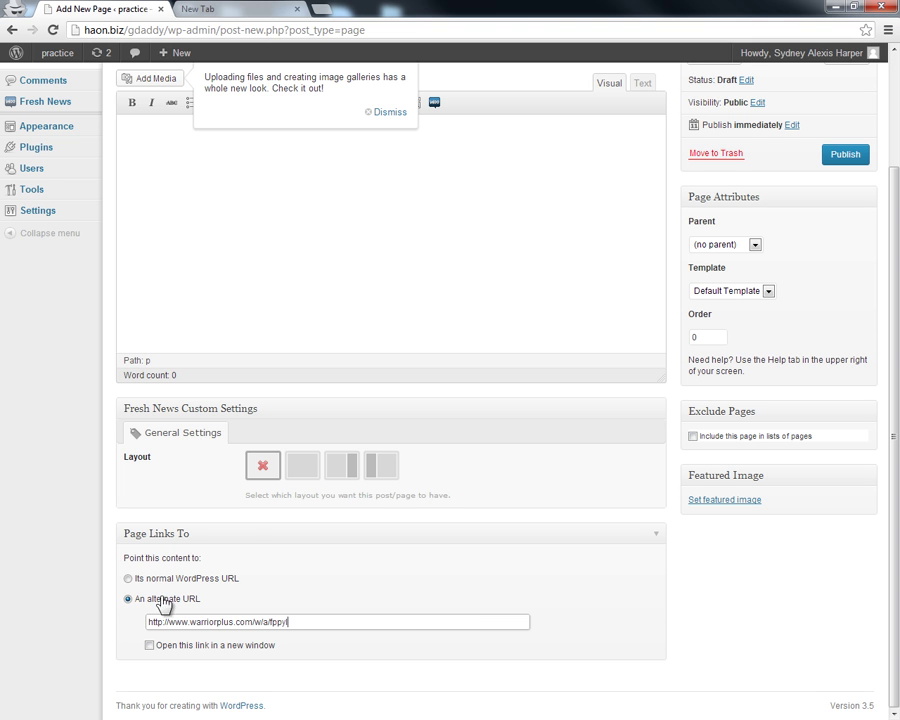
# Dismiss the New Media Manager notice and place the caret in the page title field.
pyautogui.scroll(1, 398, 628)
pyautogui.scroll(1, 398, 628)
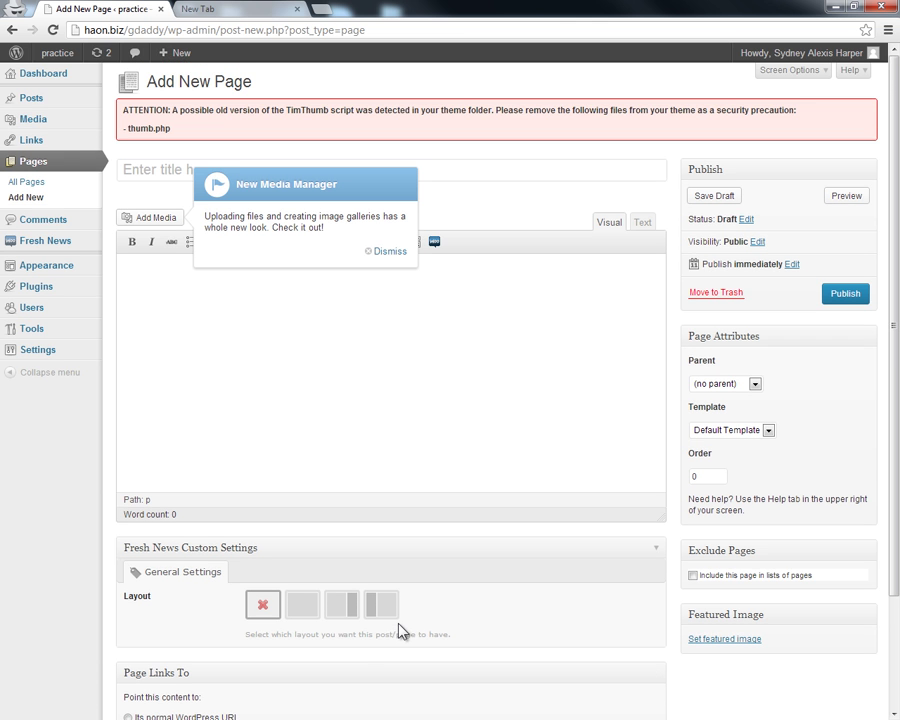
pyautogui.click(396, 253)
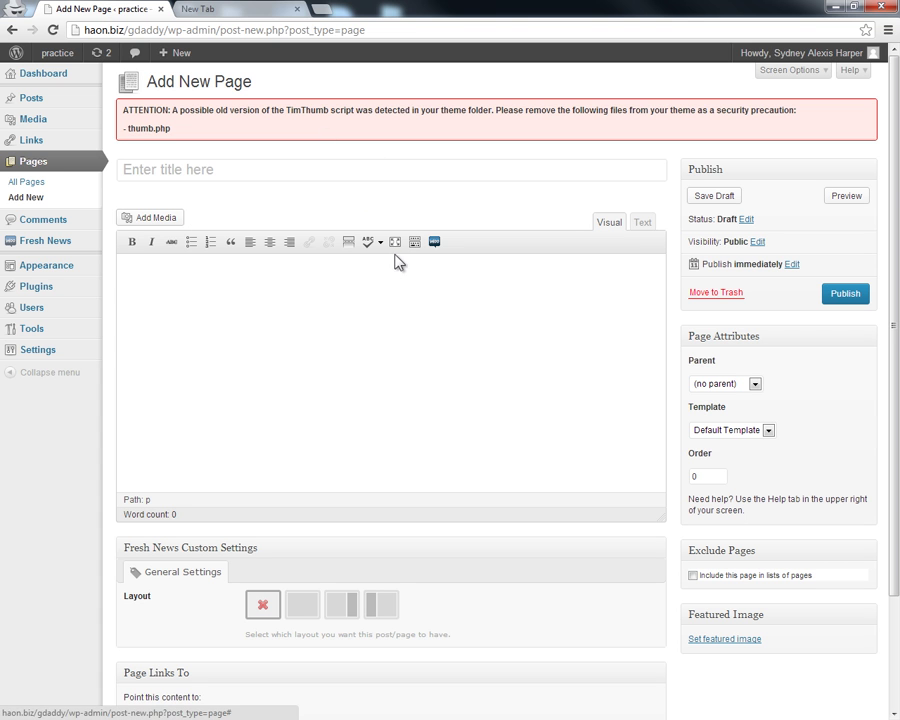
pyautogui.click(206, 170)
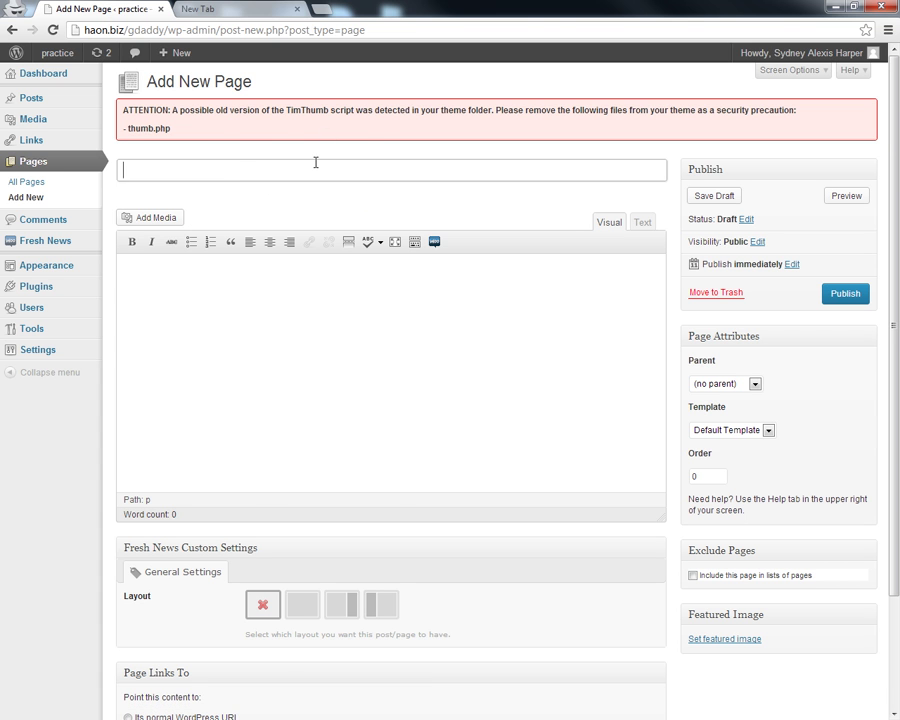
pyautogui.scroll(-1, 315, 162)
pyautogui.scroll(1, 315, 162)
# Title the page 'exampleafflink' and check the Page Links To box below.
pyautogui.write('examp')
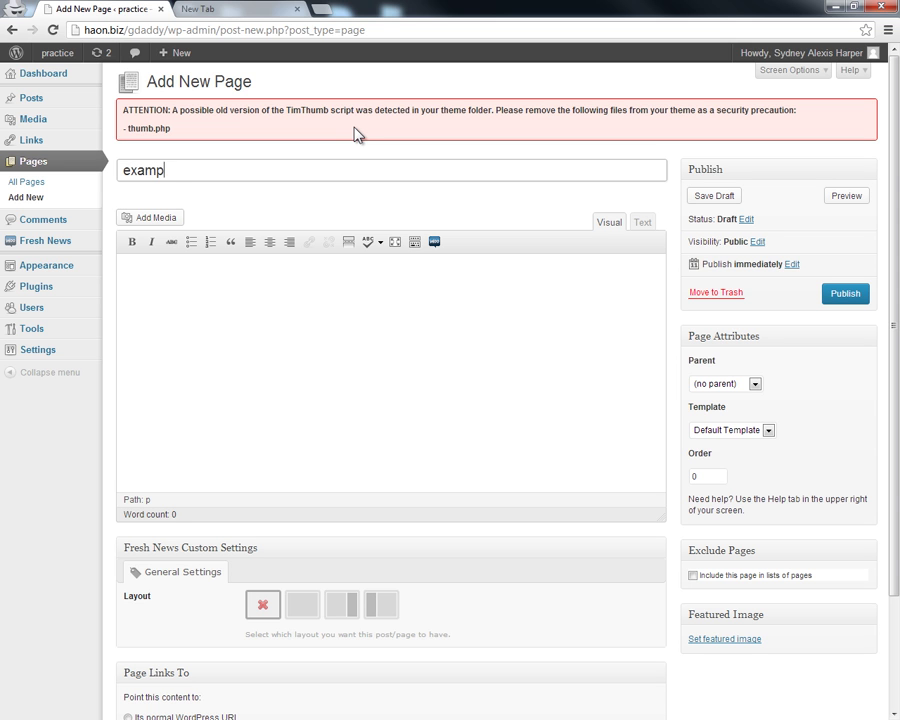
pyautogui.write('leafflink')
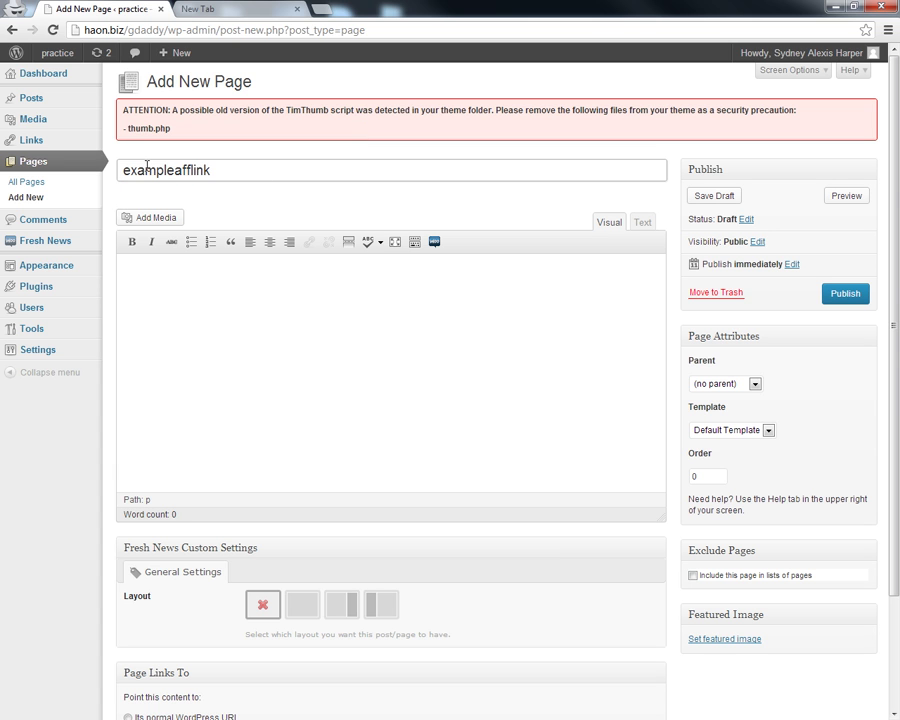
pyautogui.moveTo(221, 174); pyautogui.dragTo(119, 166)
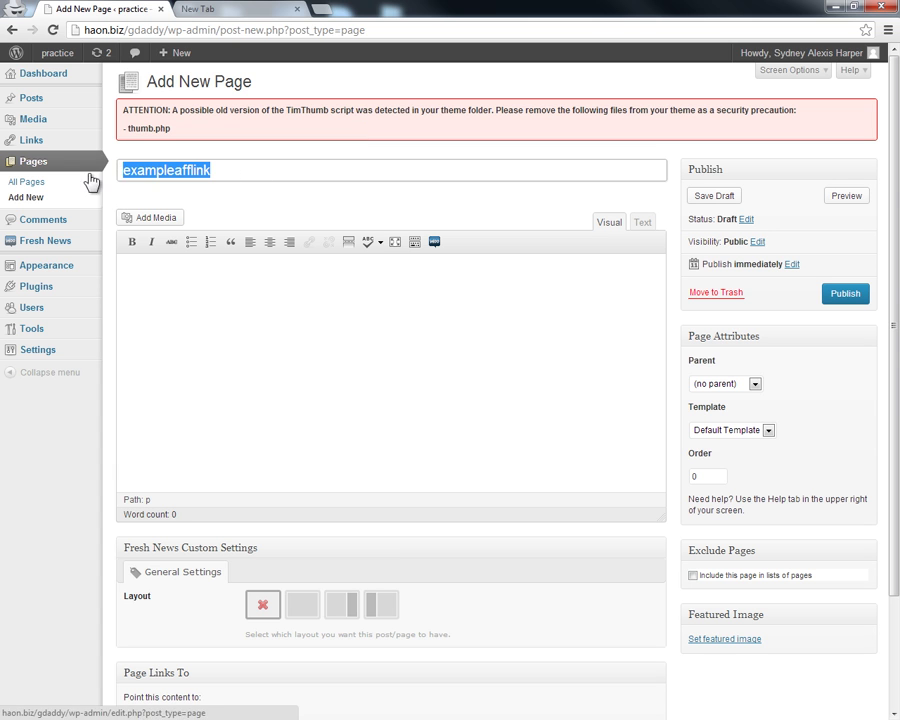
pyautogui.scroll(-1, 99, 266)
pyautogui.scroll(1, 97, 267)
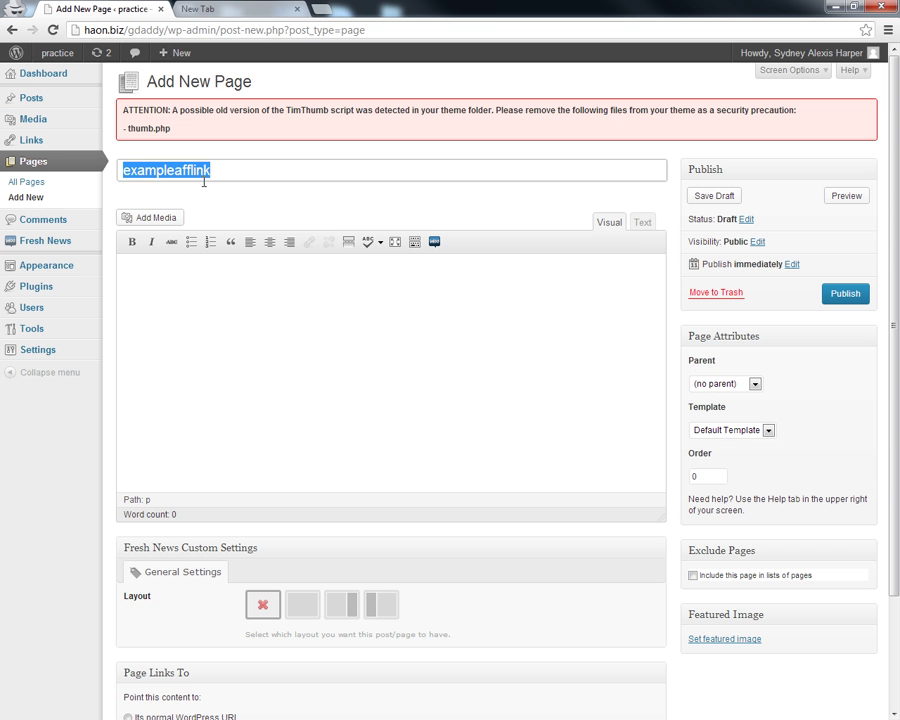
pyautogui.scroll(-2, 317, 338)
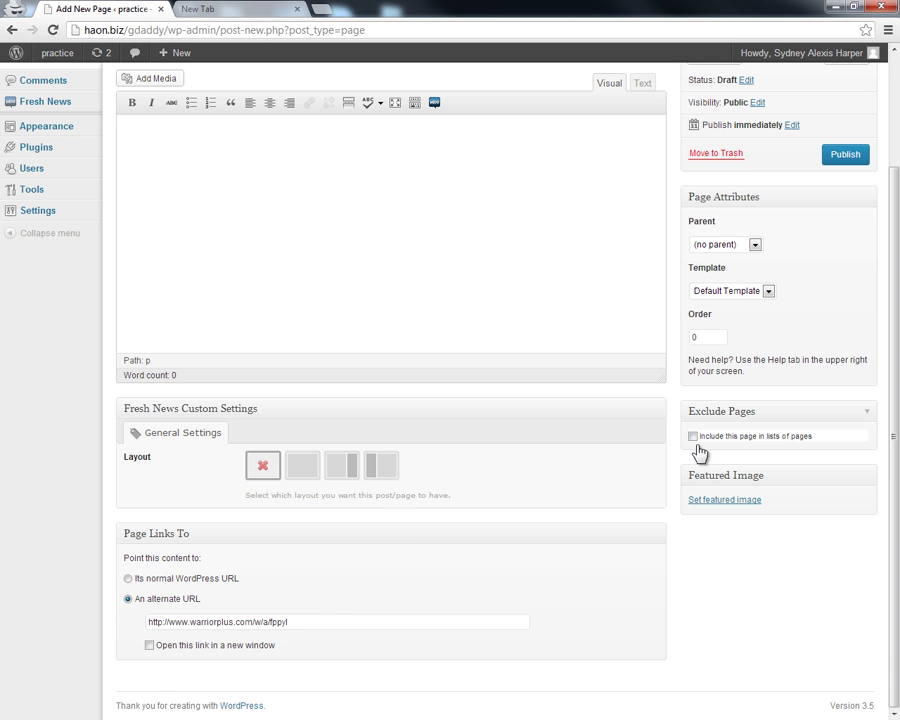
pyautogui.scroll(3, 618, 453)
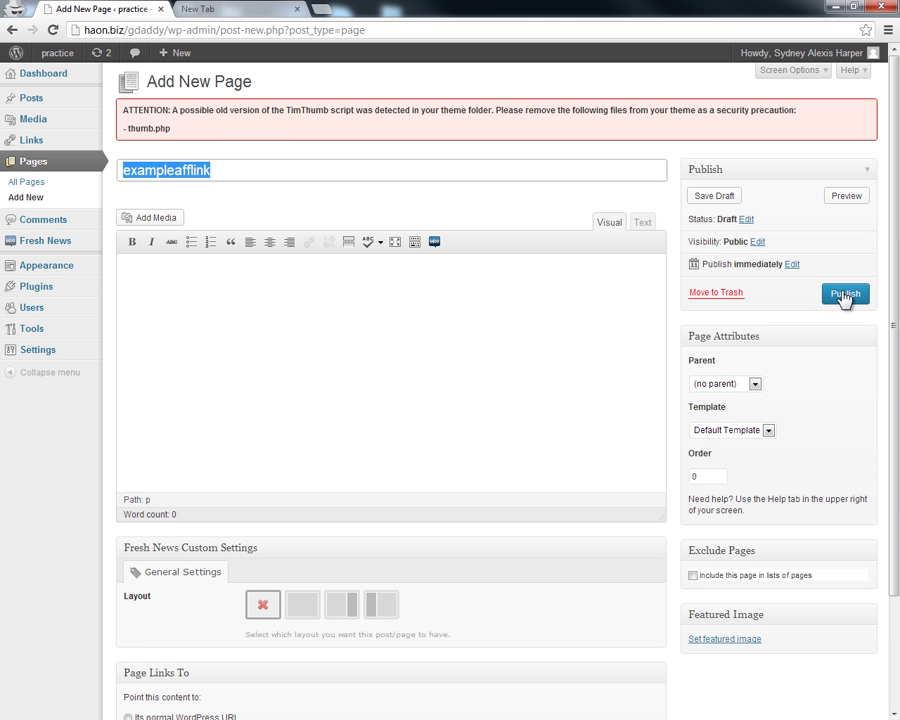
# Publish the exampleafflink page, then select its title and the address-bar path.
pyautogui.click(842, 297)
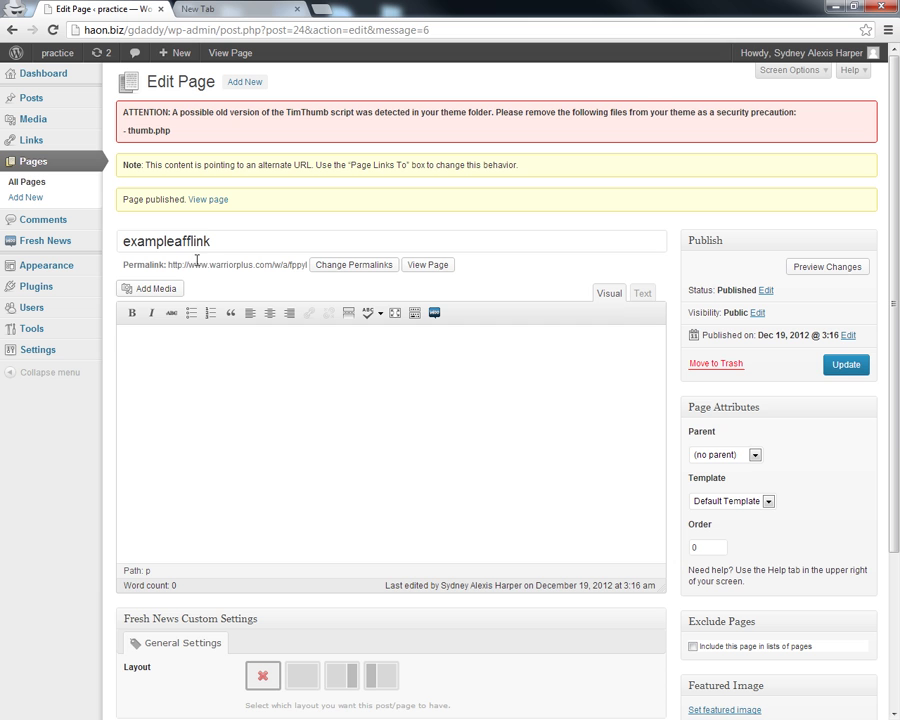
pyautogui.click(228, 244)
pyautogui.hotkey('ctrl', 'a')
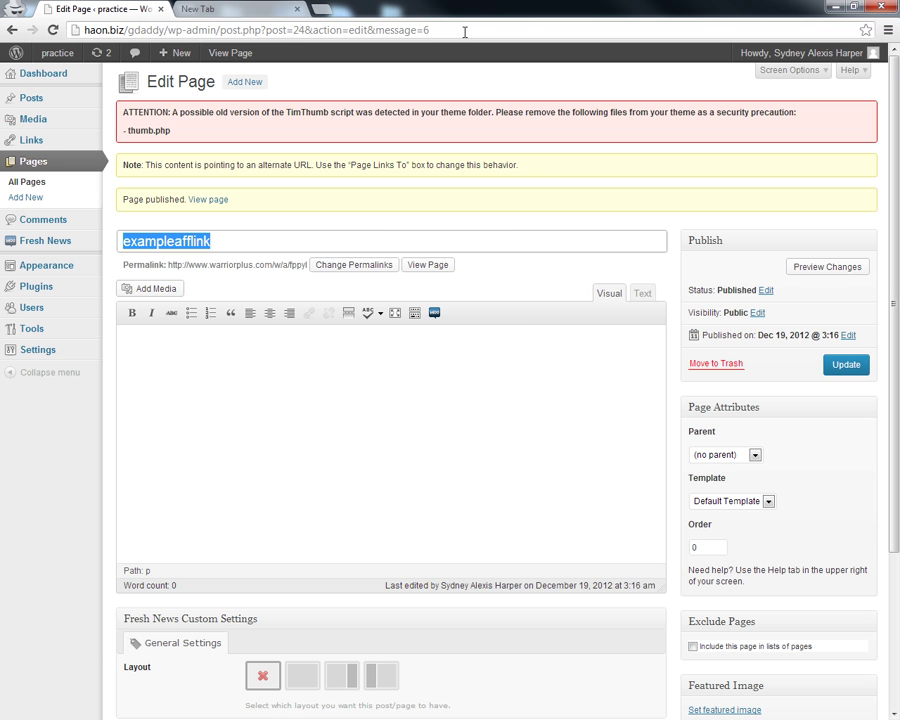
pyautogui.moveTo(447, 32); pyautogui.dragTo(165, 34)
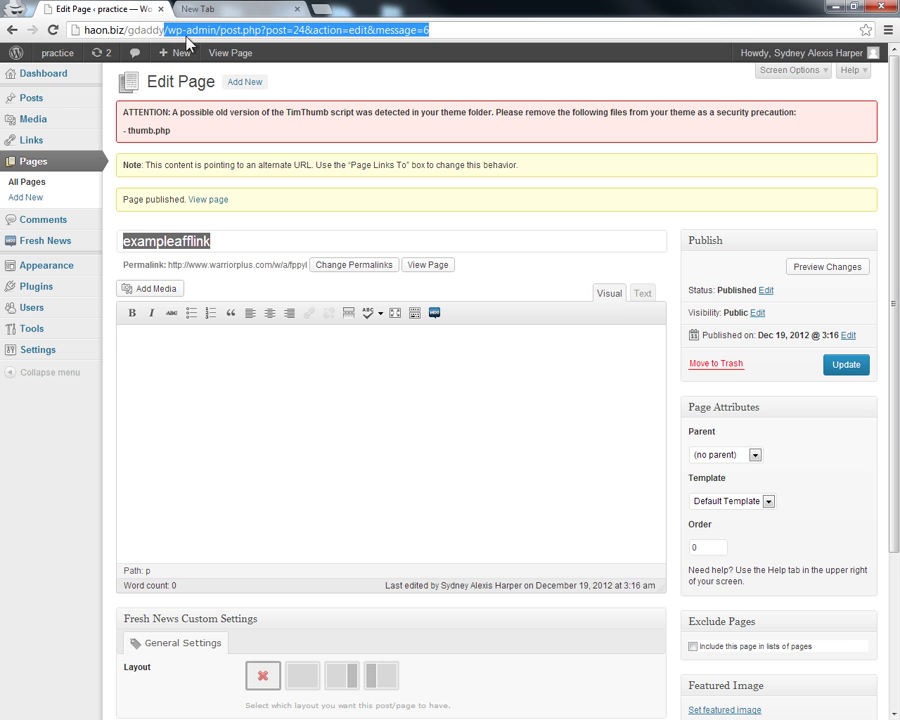
# Trim the address bar back to the site address haon.biz/gdaddy/ ending in '/'.
pyautogui.click(170, 31)
pyautogui.moveTo(167, 30); pyautogui.dragTo(488, 26)
pyautogui.write('http://www.warriorplus.com/w/a/fppyl')
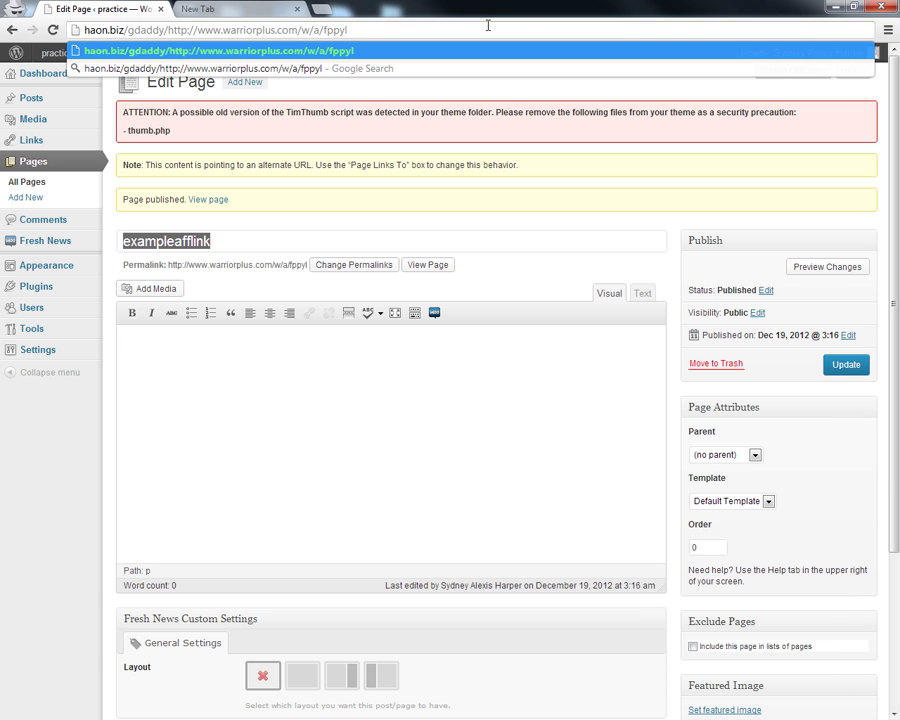
pyautogui.moveTo(347, 30); pyautogui.dragTo(165, 30)
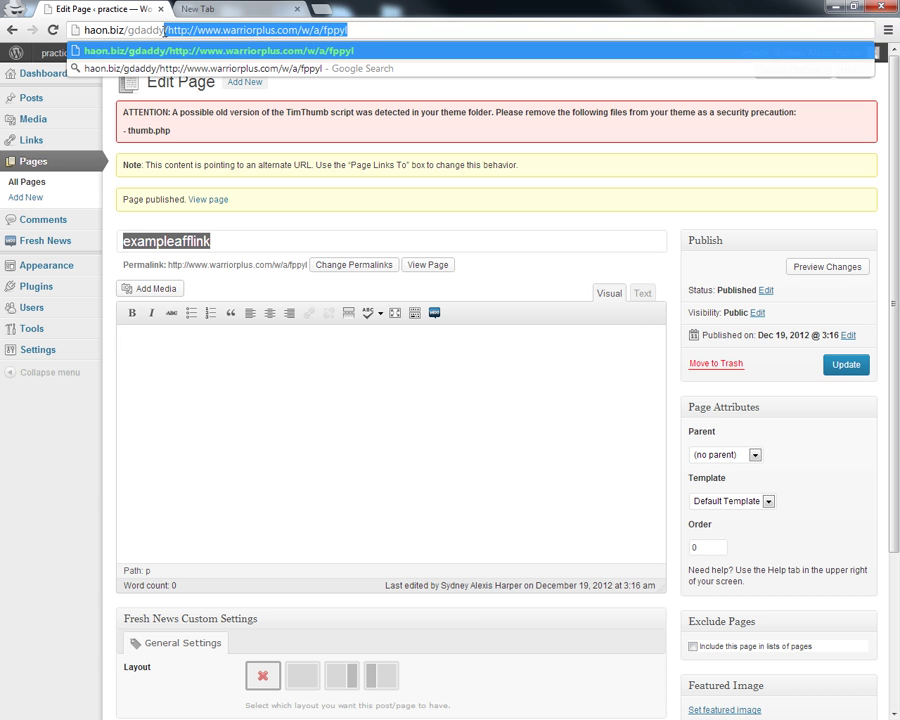
pyautogui.press('BackSpace')
pyautogui.write('/')
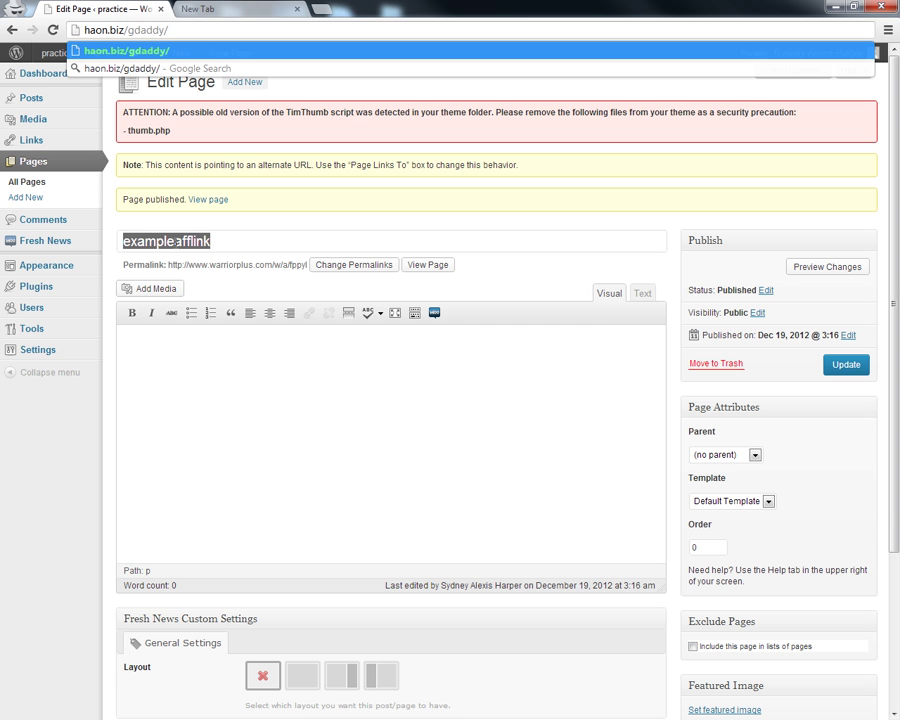
# Append the copied title to form haon.biz/gdaddy/exampleafflink and copy that address.
pyautogui.rightClick(180, 242)
pyautogui.click(209, 299)
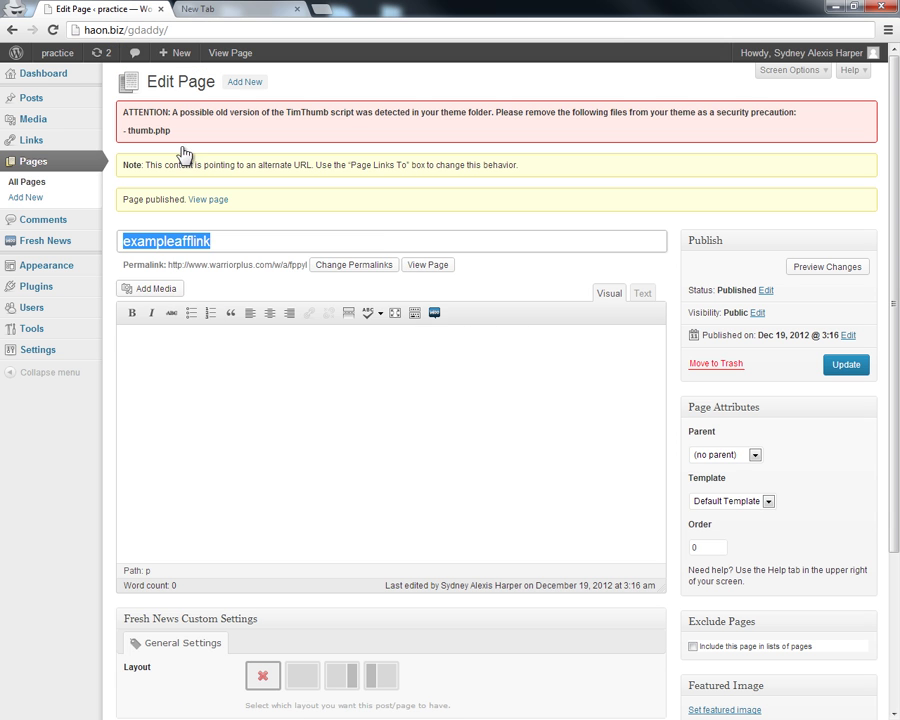
pyautogui.click(194, 30)
pyautogui.click(231, 33)
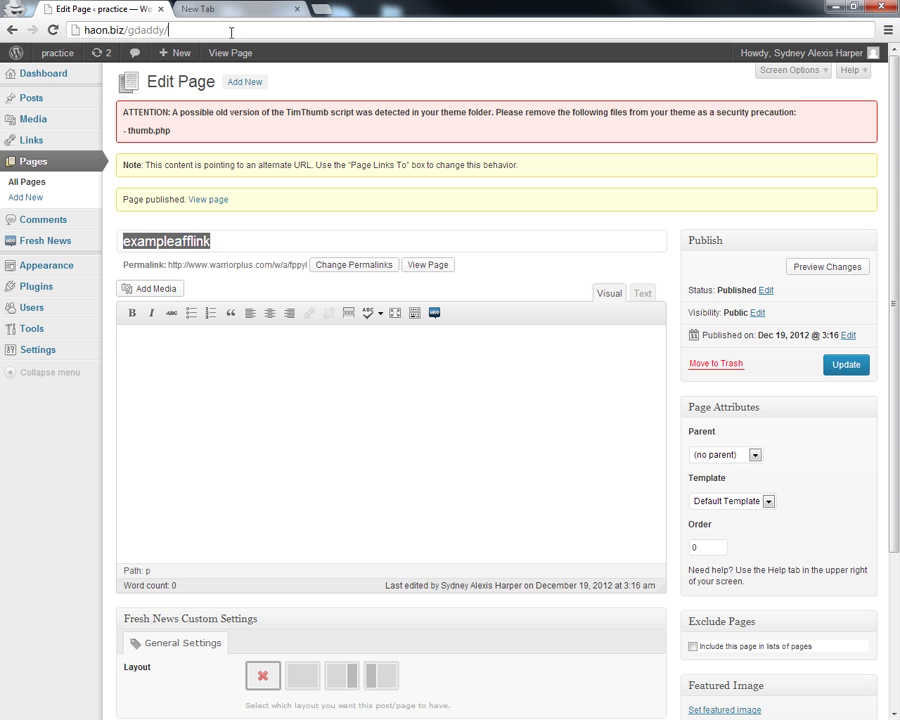
pyautogui.hotkey('ctrl', 'v')
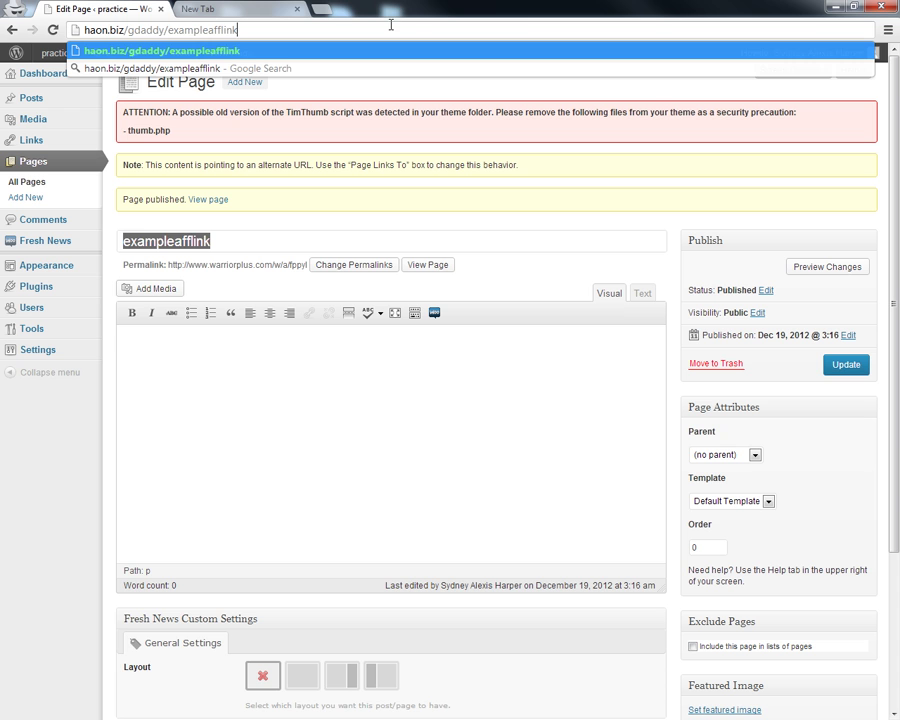
pyautogui.moveTo(249, 28); pyautogui.dragTo(62, 28)
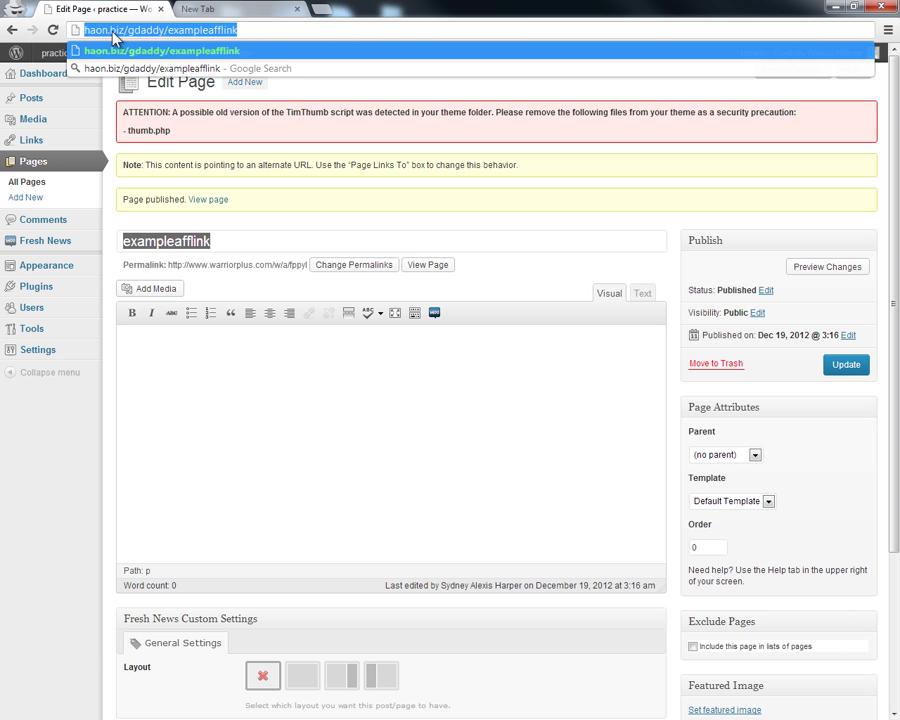
pyautogui.rightClick(113, 35)
pyautogui.click(92, 76)
pyautogui.hotkey('alt', 'Tab')
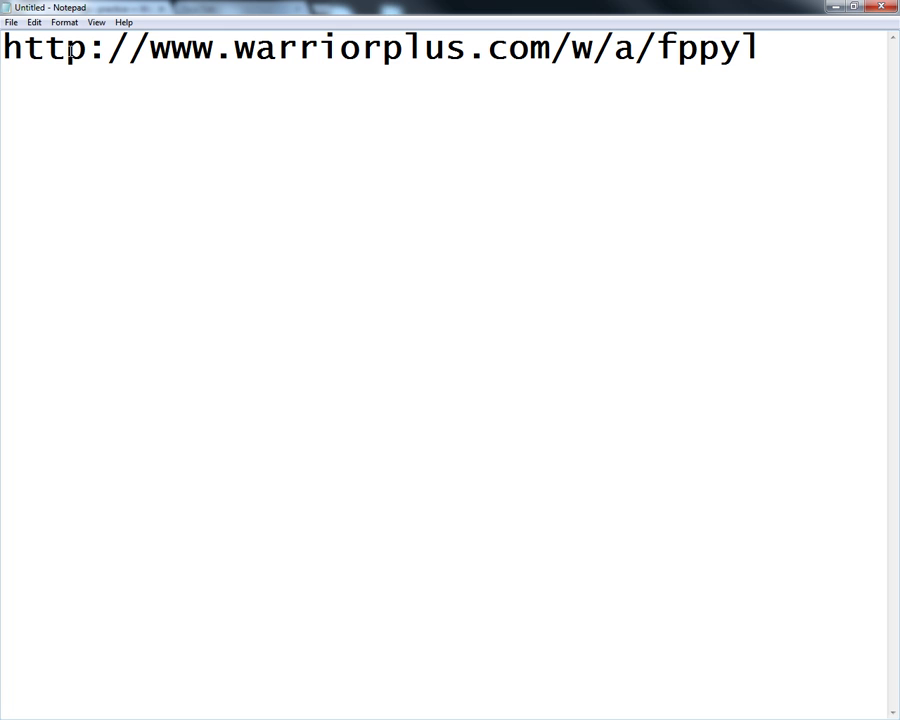
pyautogui.click(777, 48)
pyautogui.press('Return')
pyautogui.hotkey('ctrl', 'v')
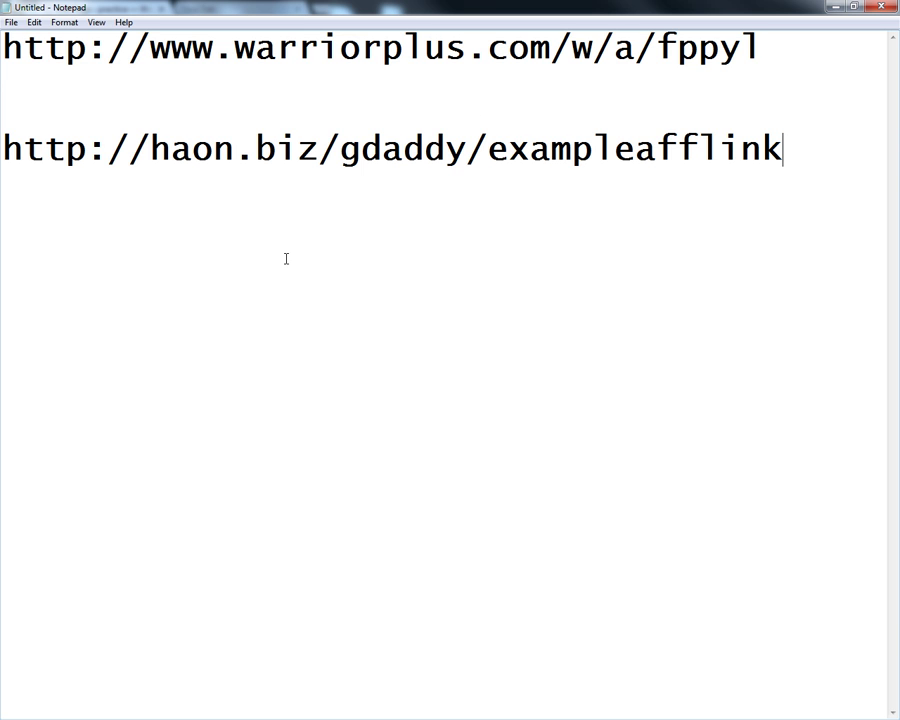
# Highlight the 'gdaddy' part of the new link to point it out.
pyautogui.click(467, 140)
pyautogui.hotkey('shift', 'Home')
pyautogui.hotkey('shift', 'Right')
pyautogui.hotkey('shift', 'Right')
pyautogui.hotkey('shift', 'Right')
pyautogui.hotkey('shift', 'Right')
pyautogui.hotkey('shift', 'Right')
pyautogui.hotkey('shift', 'Right')
pyautogui.hotkey('shift', 'Right')
pyautogui.hotkey('shift', 'Right')
pyautogui.hotkey('shift', 'Right')
pyautogui.hotkey('shift', 'Right')
pyautogui.hotkey('shift', 'Right')
pyautogui.hotkey('shift', 'Right')
pyautogui.hotkey('shift', 'Right')
pyautogui.hotkey('shift', 'Right')
pyautogui.hotkey('shift', 'Right')
pyautogui.hotkey('shift', 'Right')
pyautogui.hotkey('shift', 'Right')
pyautogui.hotkey('shift', 'Left')
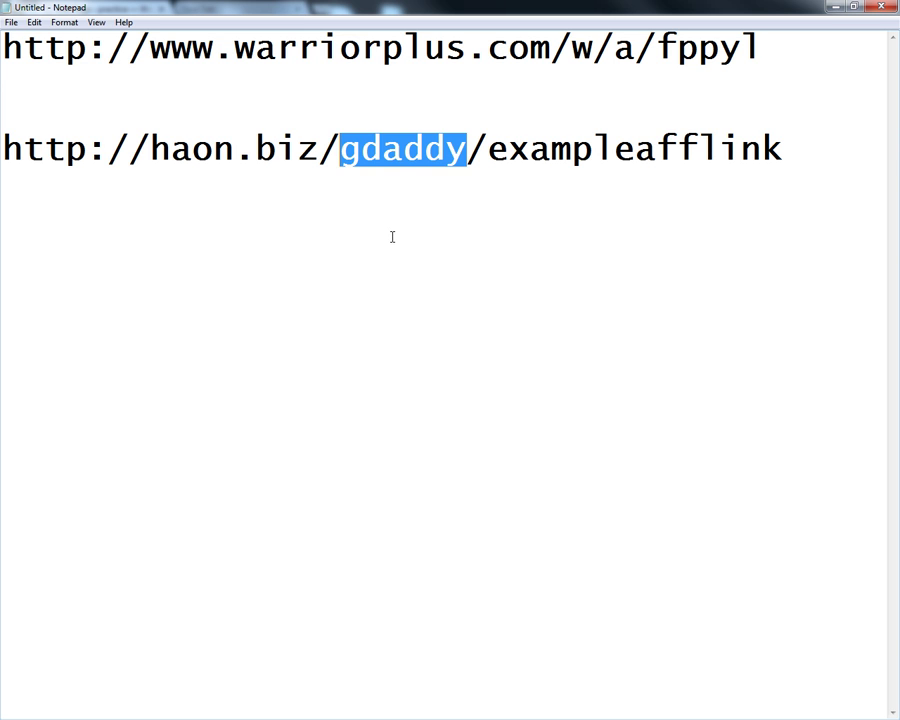
pyautogui.click(470, 150)
pyautogui.hotkey('shift', 'Left')
pyautogui.hotkey('shift', 'Left')
pyautogui.hotkey('shift', 'Left')
pyautogui.hotkey('shift', 'Left')
pyautogui.hotkey('shift', 'Left')
pyautogui.hotkey('shift', 'Left')
# Back in the exampleafflink page editor, check the Parent choices and leave it at (no parent).
pyautogui.click(840, 7)
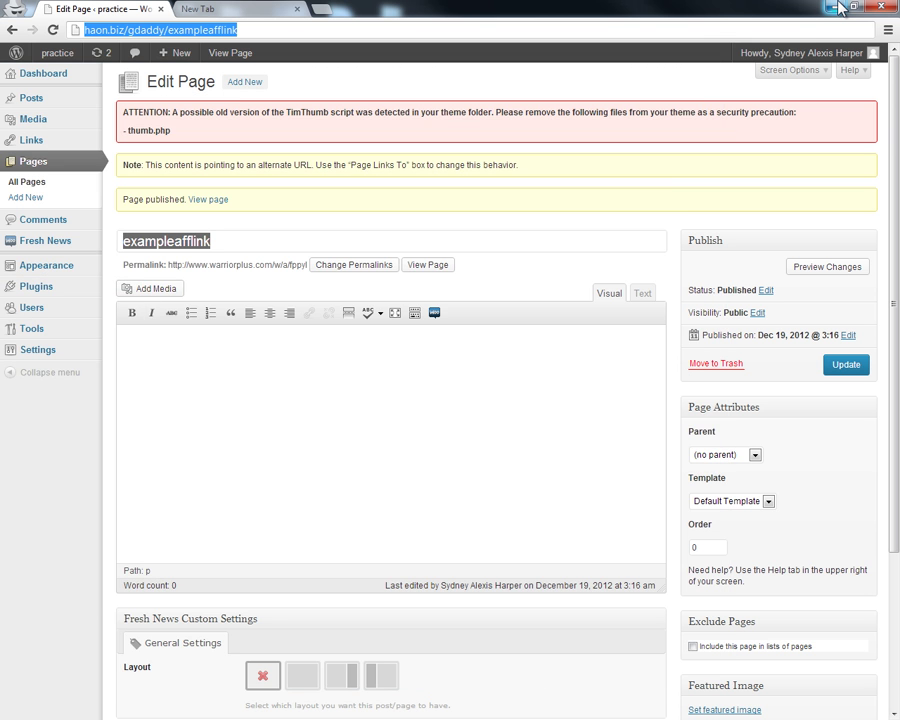
pyautogui.scroll(-1, 640, 239)
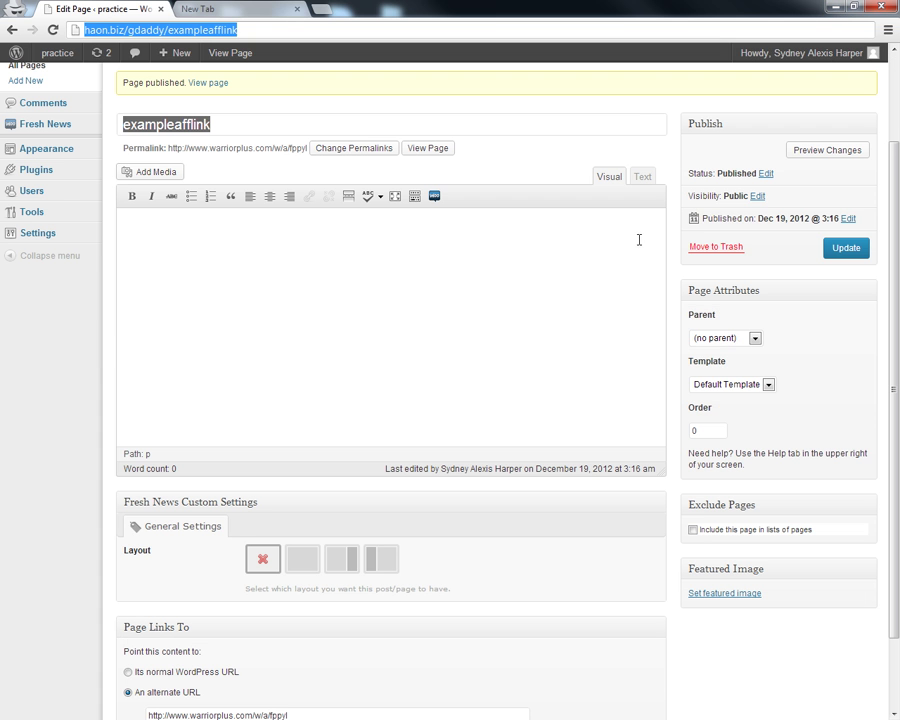
pyautogui.scroll(1, 551, 244)
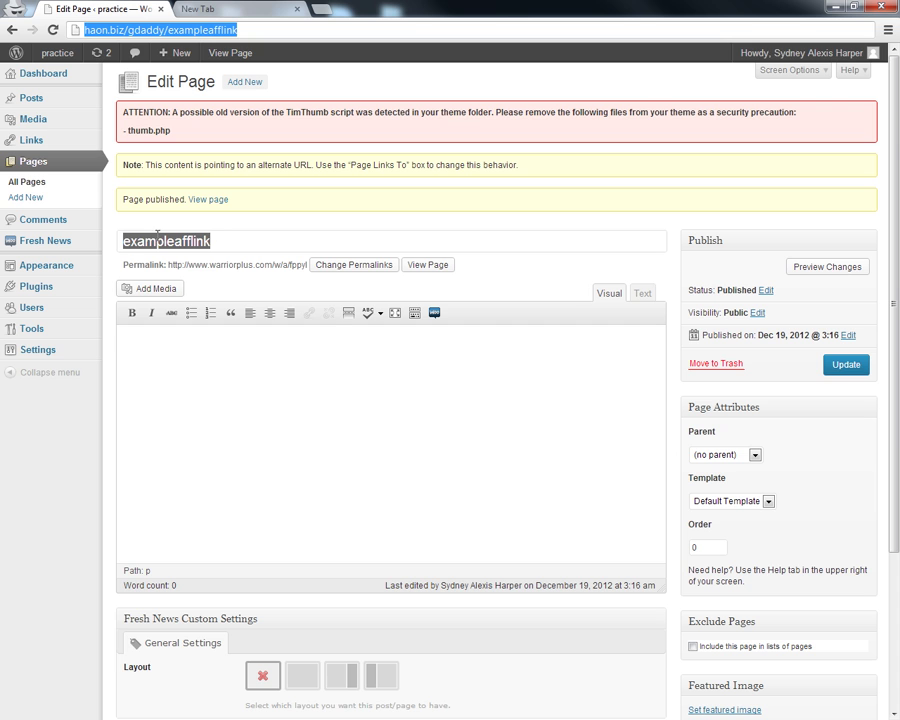
pyautogui.scroll(-1, 385, 366)
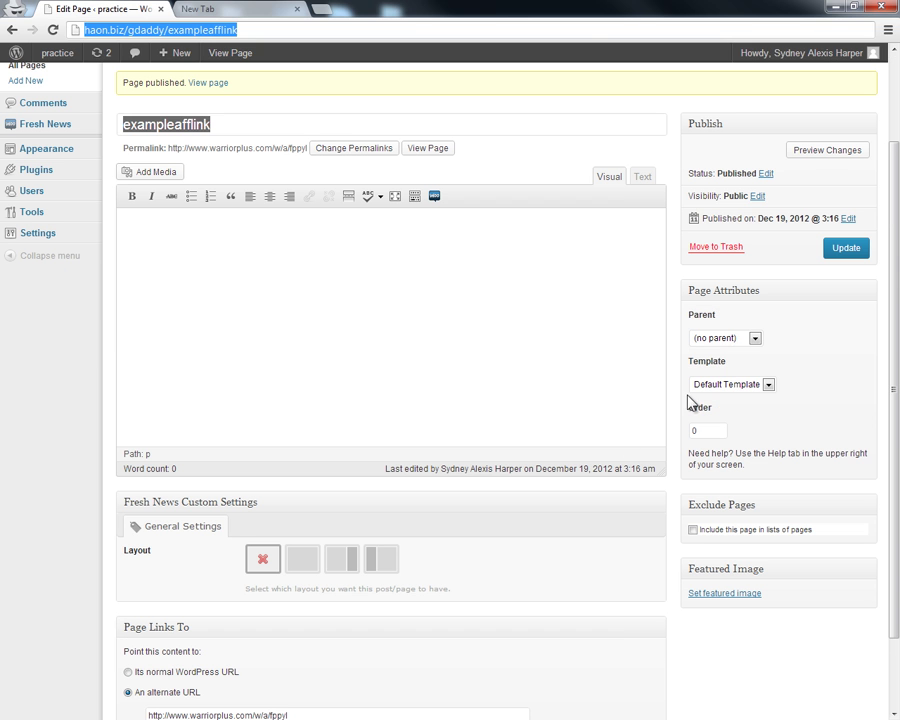
pyautogui.click(756, 340)
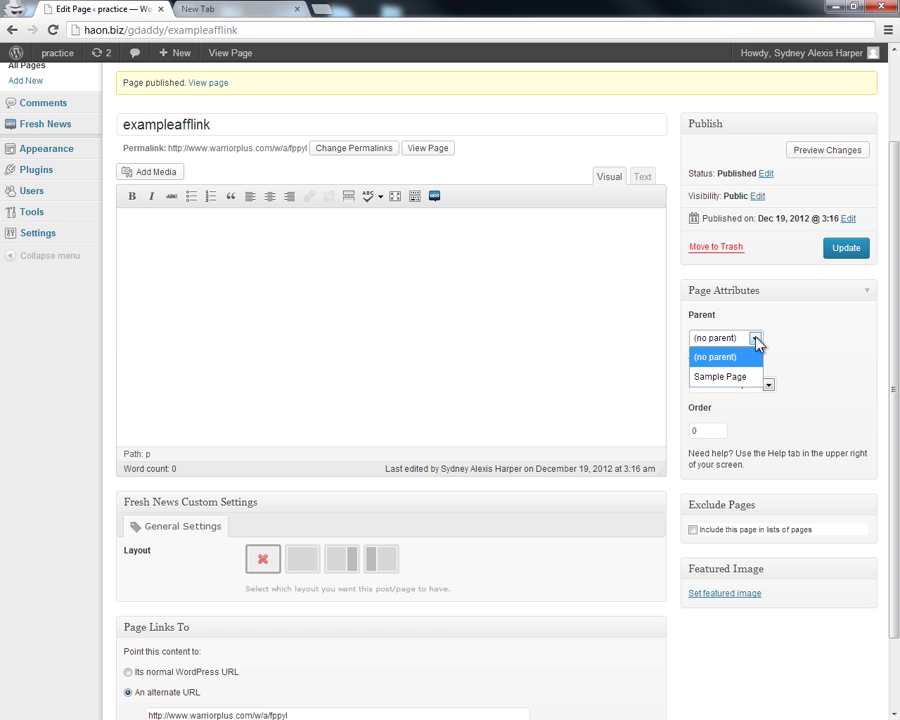
pyautogui.click(756, 342)
pyautogui.scroll(1, 500, 352)
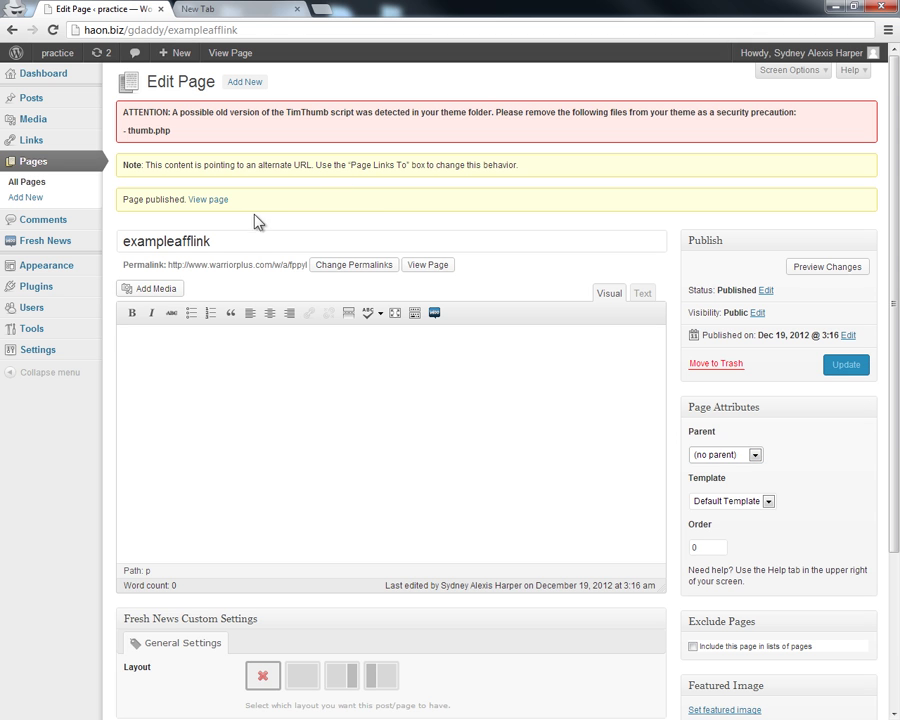
# Start a new page titled 'reccomends'.
pyautogui.click(36, 204)
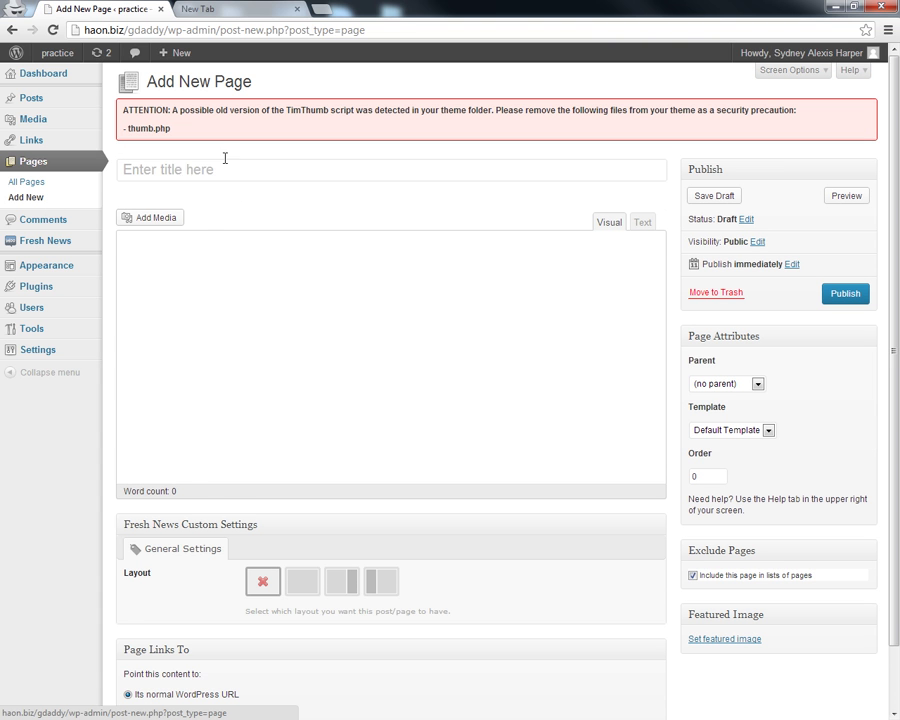
pyautogui.write('recom')
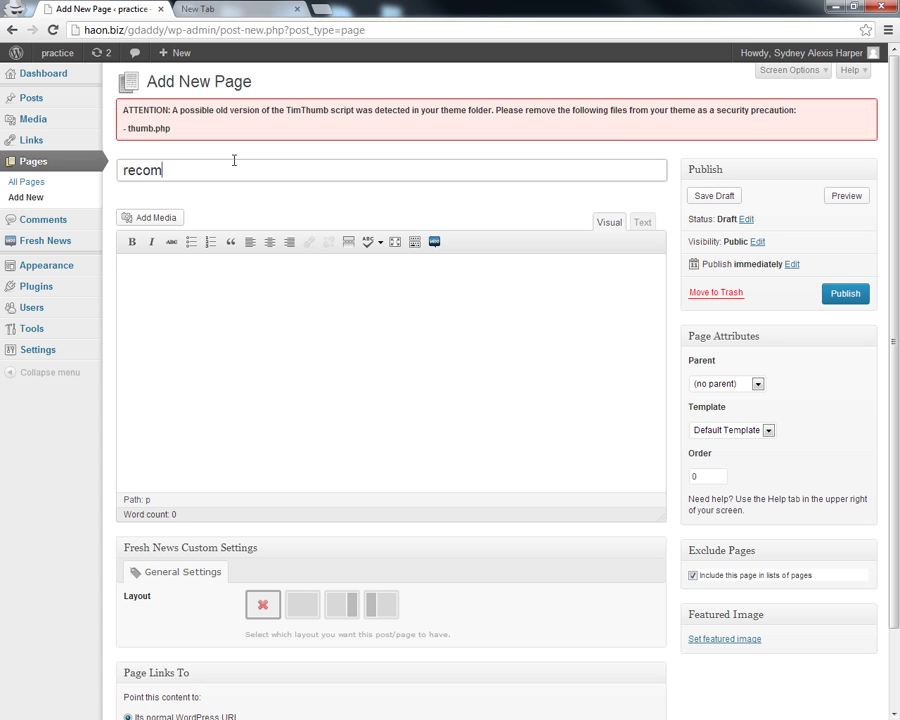
pyautogui.press('BackSpace')
pyautogui.press('BackSpace')
pyautogui.write('ce')
pyautogui.write('o')
pyautogui.press('BackSpace')
pyautogui.press('BackSpace')
pyautogui.write('ome')
pyautogui.press('BackSpace')
pyautogui.write('mends')
# Exclude the reccomends page from page lists and publish it.
pyautogui.scroll(-2, 297, 309)
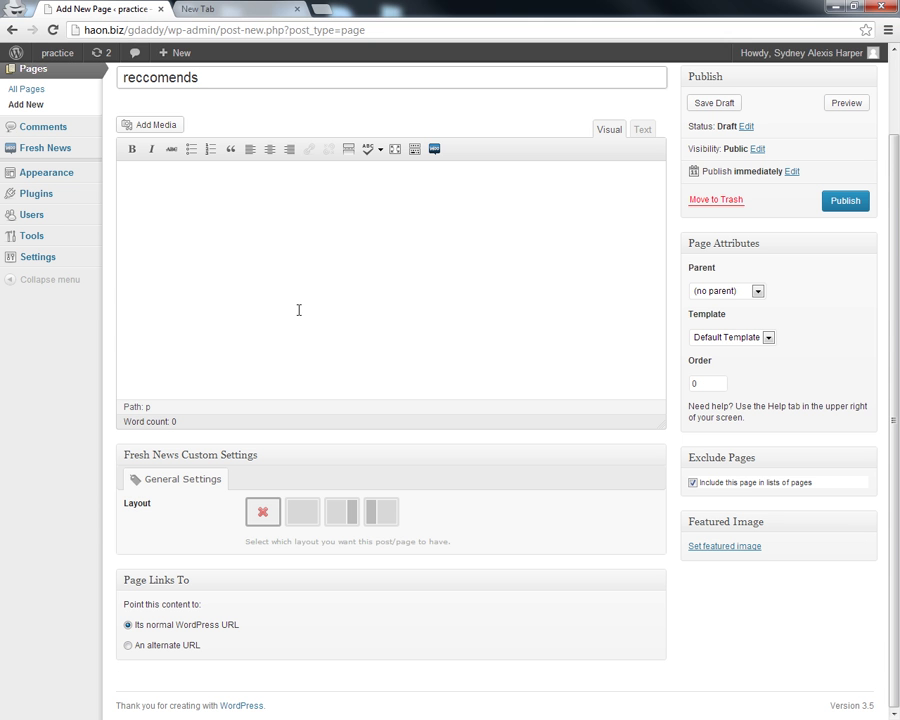
pyautogui.click(693, 483)
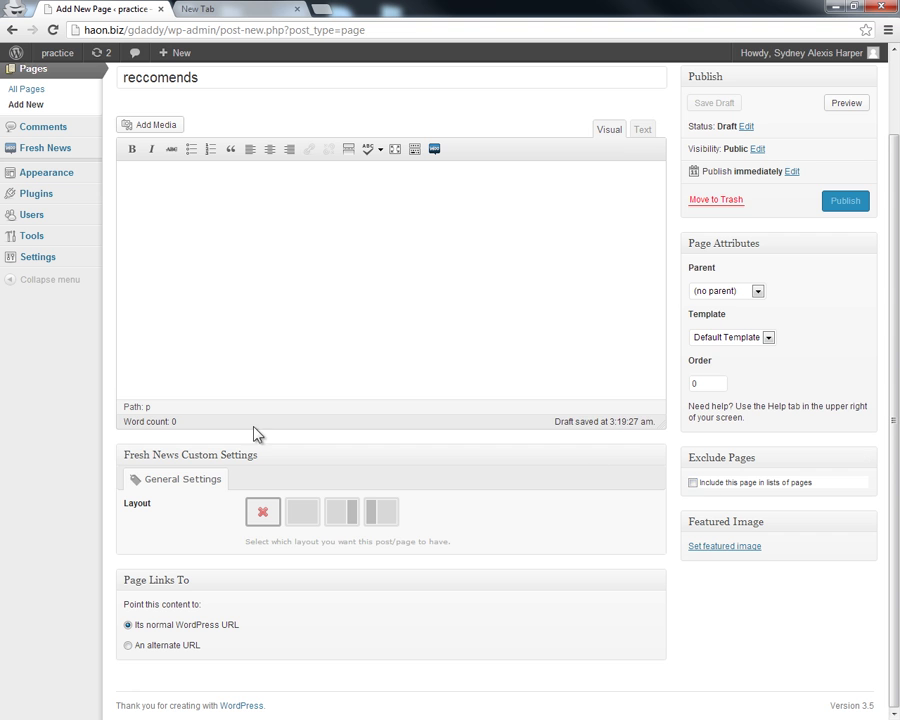
pyautogui.scroll(2, 295, 402)
pyautogui.scroll(-2, 295, 402)
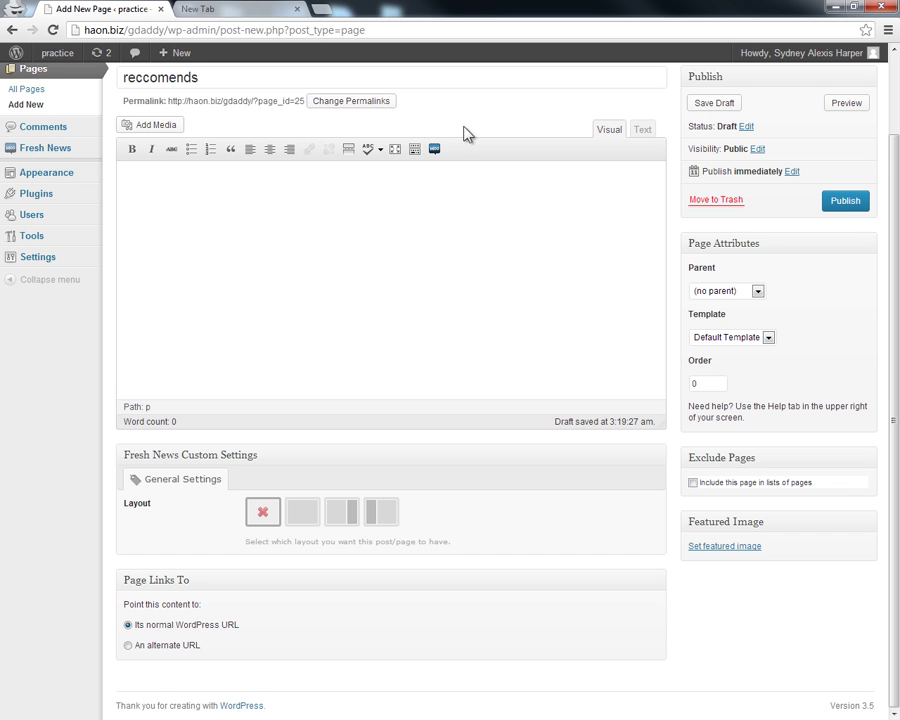
pyautogui.click(843, 202)
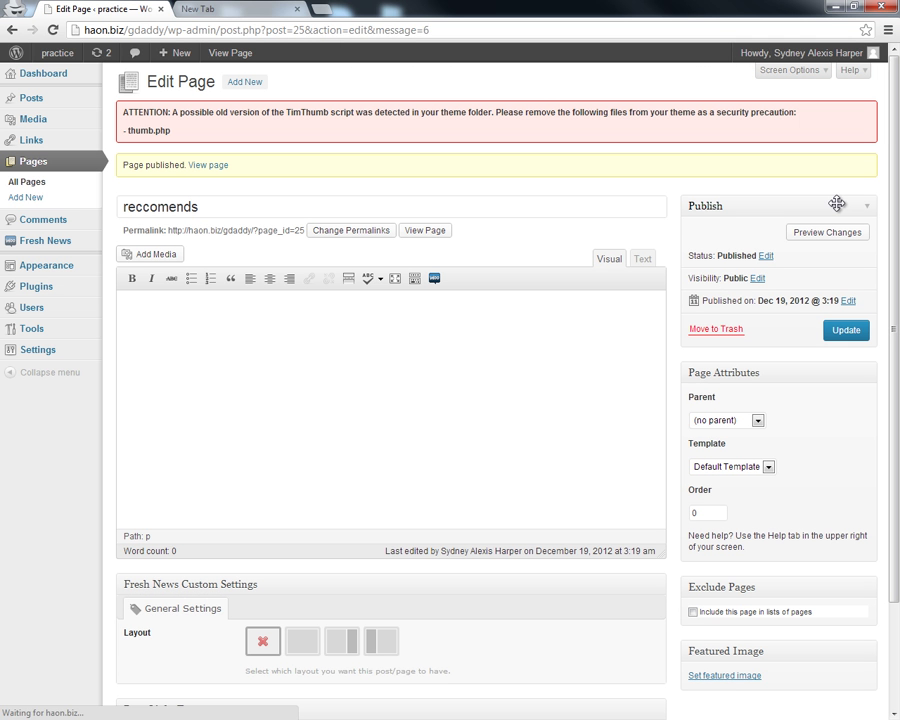
pyautogui.click(30, 184)
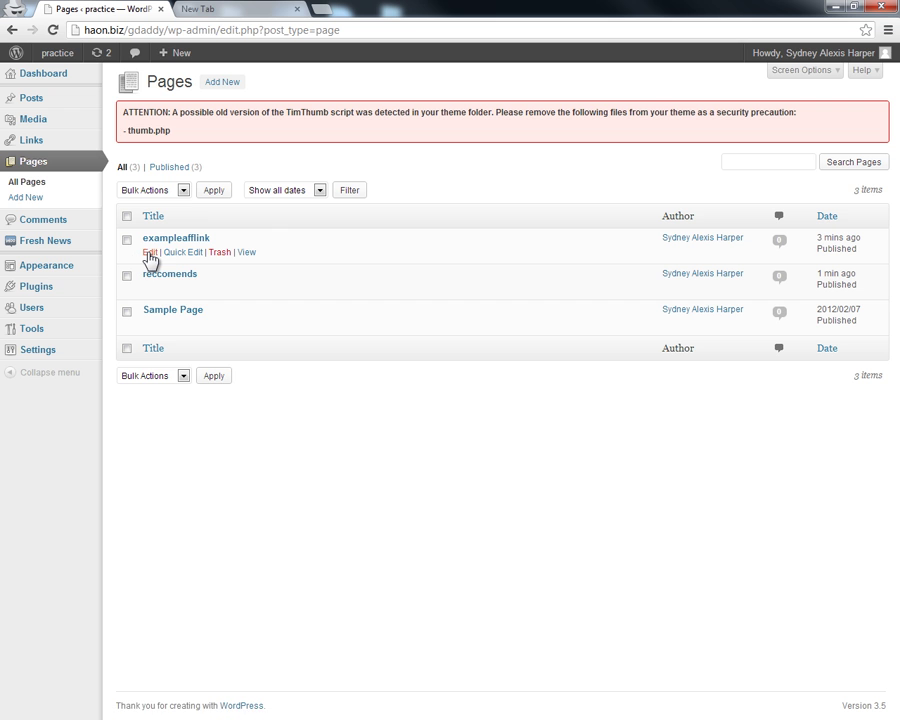
# Set the exampleafflink page's parent to 'reccomends' and update the page.
pyautogui.click(149, 254)
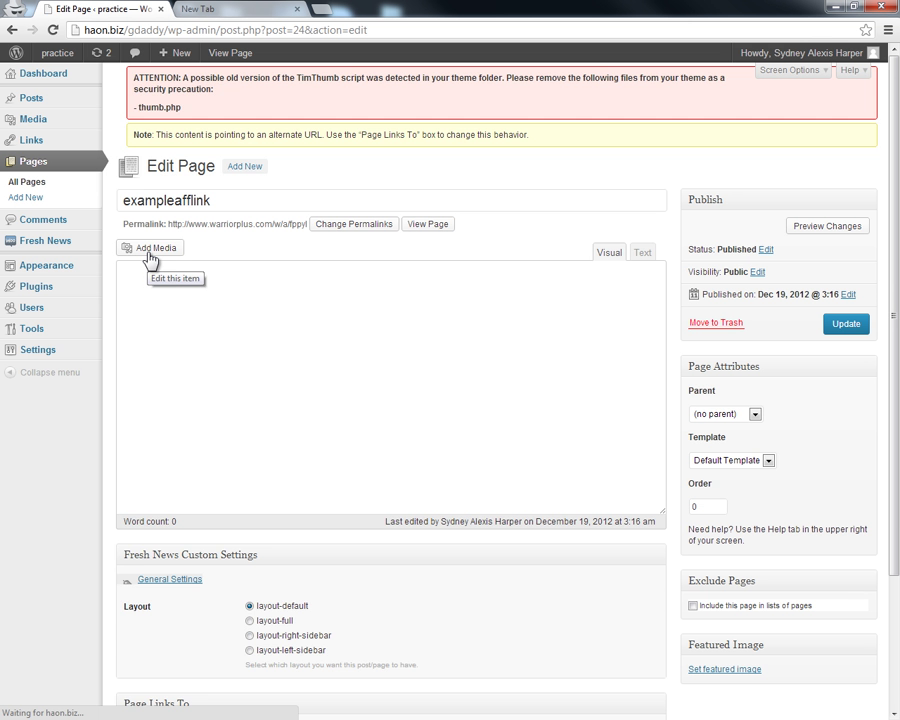
pyautogui.scroll(-2, 736, 328)
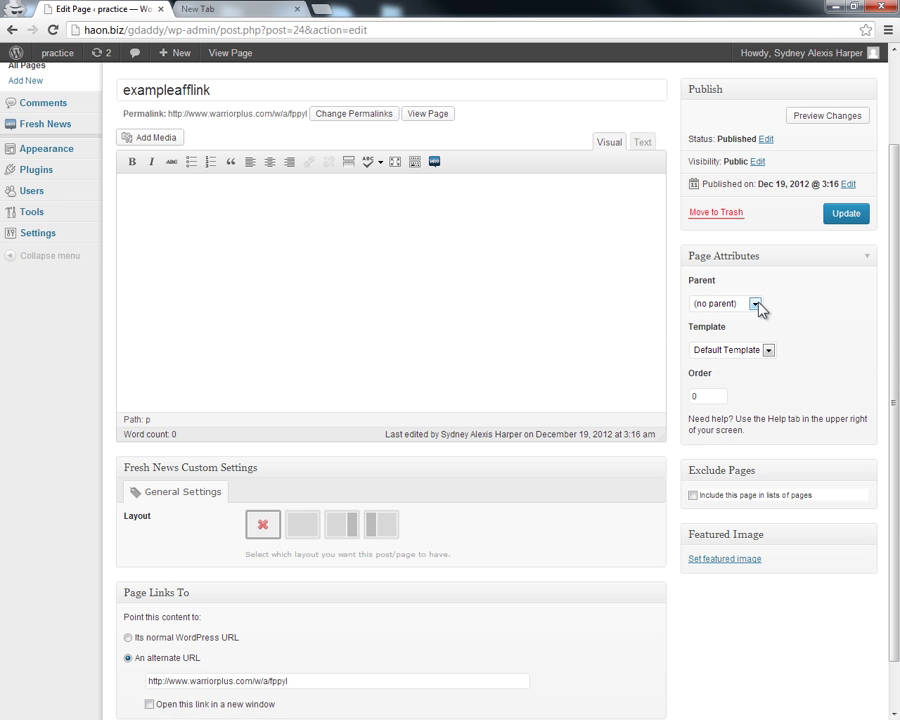
pyautogui.click(756, 305)
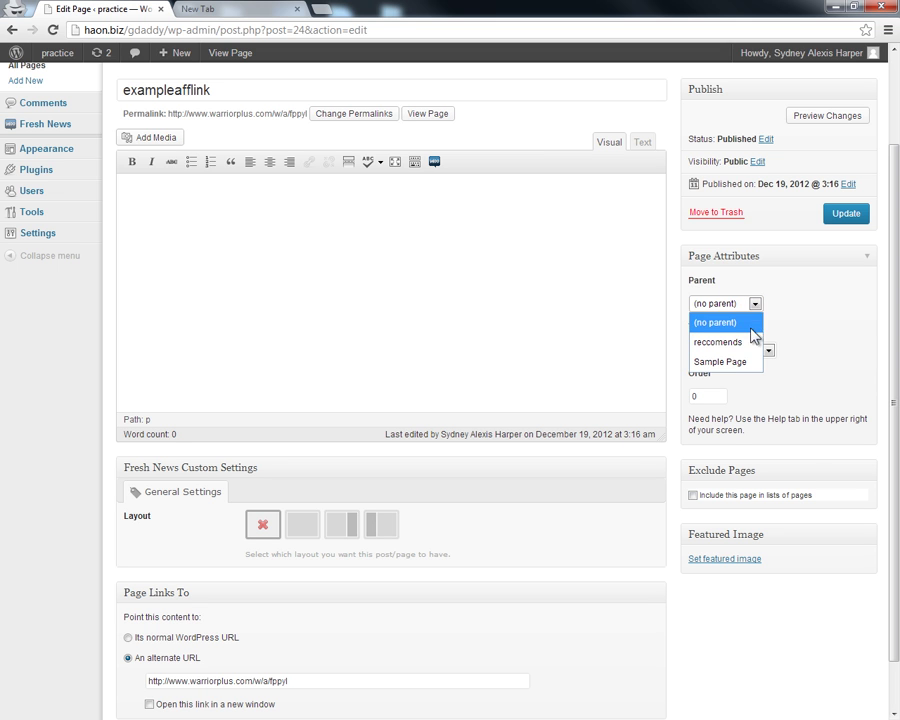
pyautogui.click(751, 344)
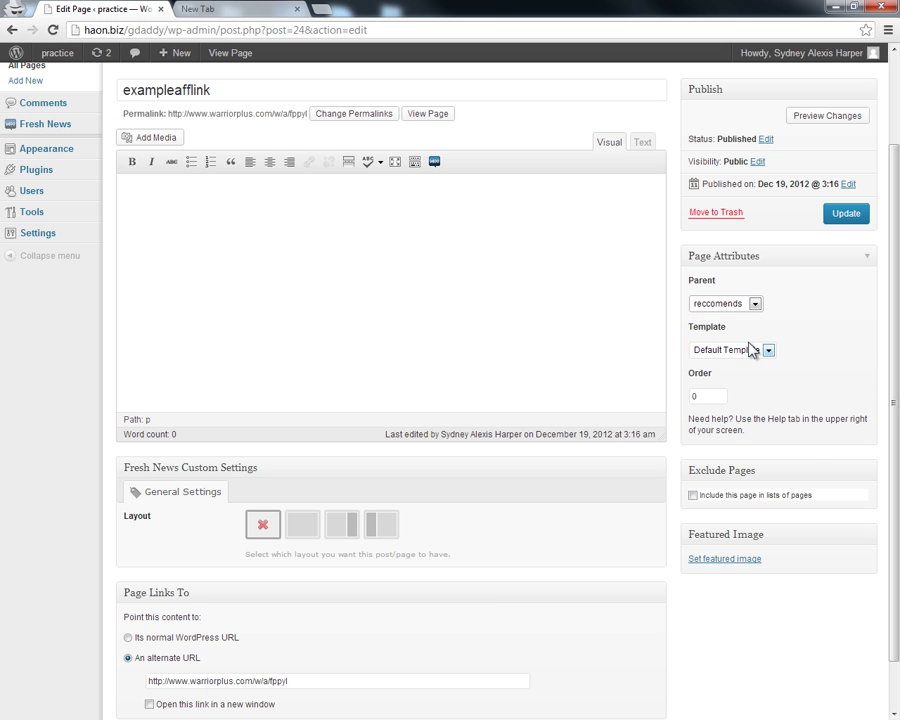
pyautogui.click(840, 222)
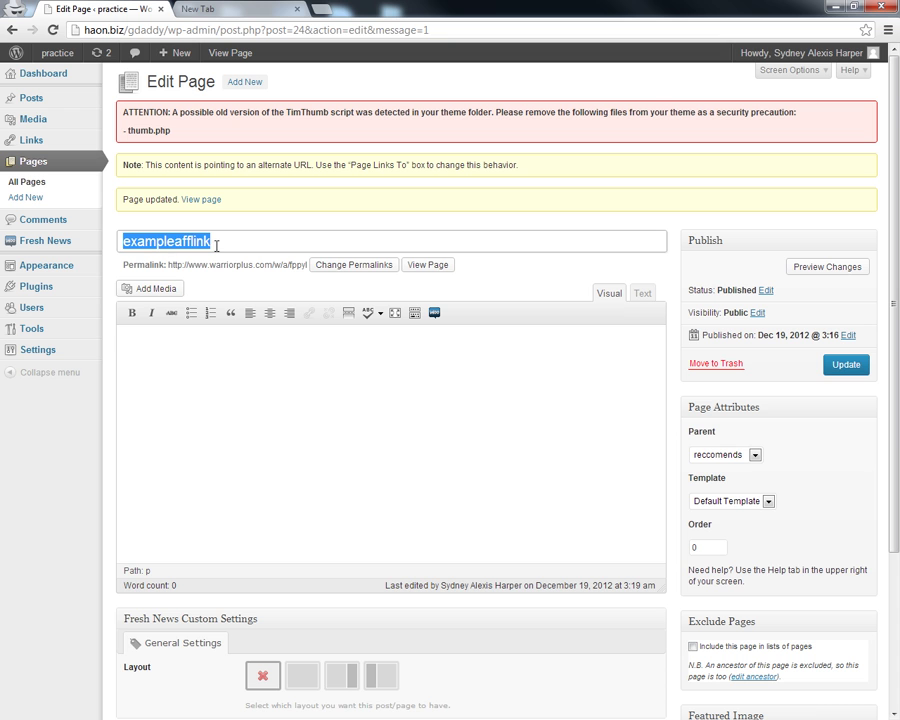
# Build haon.biz/gdaddy/reccomends/exampleafflink in the address bar from the copied title and copy it.
pyautogui.rightClick(160, 242)
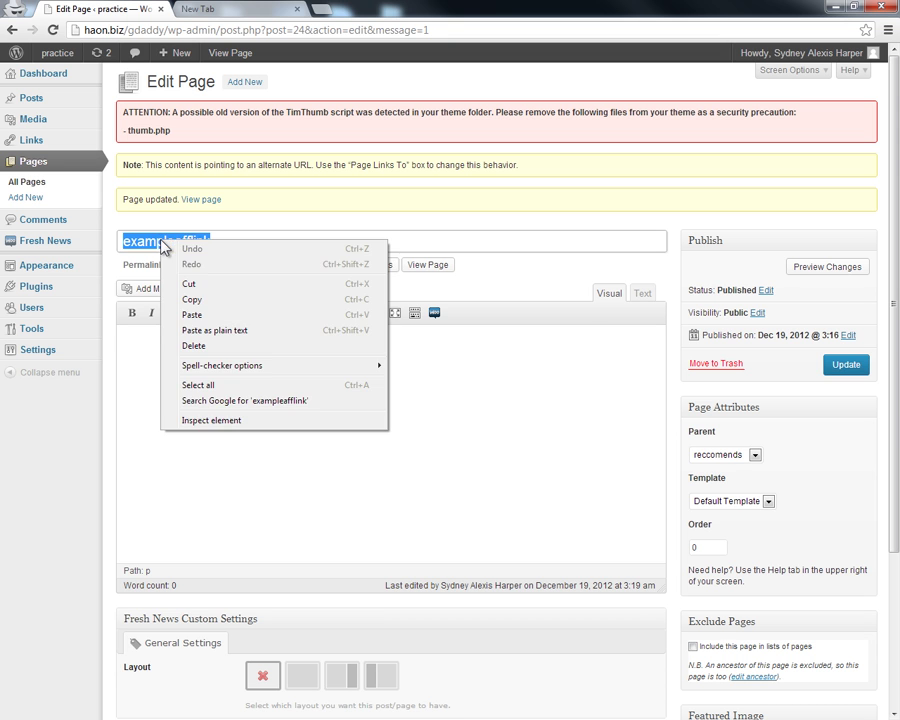
pyautogui.click(265, 305)
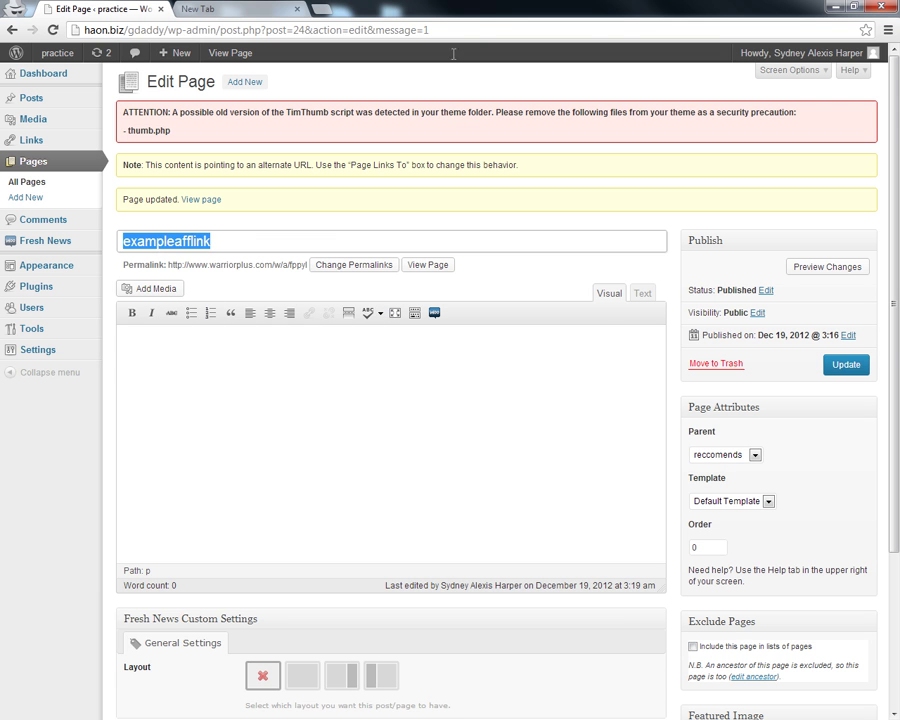
pyautogui.click(478, 24)
pyautogui.click(480, 24)
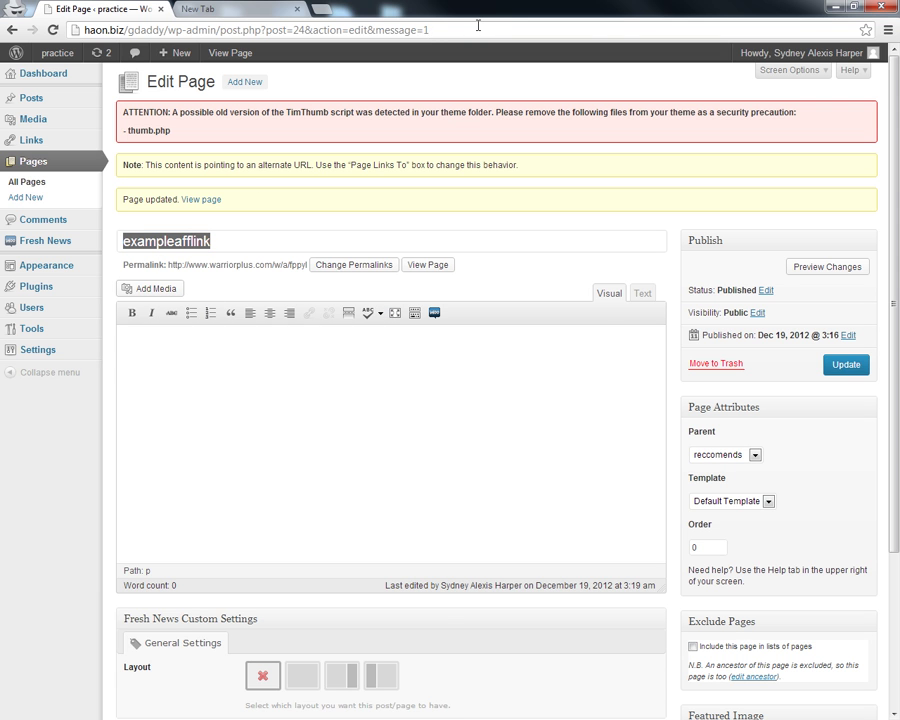
pyautogui.press('BackSpace')
pyautogui.press('BackSpace')
pyautogui.press('BackSpace')
pyautogui.press('BackSpace')
pyautogui.press('BackSpace')
pyautogui.press('BackSpace')
pyautogui.press('BackSpace')
pyautogui.press('BackSpace')
pyautogui.press('BackSpace')
pyautogui.press('BackSpace')
pyautogui.press('BackSpace')
pyautogui.press('BackSpace')
pyautogui.press('BackSpace')
pyautogui.press('BackSpace')
pyautogui.press('BackSpace')
pyautogui.press('BackSpace')
pyautogui.press('BackSpace')
pyautogui.press('BackSpace')
pyautogui.press('BackSpace')
pyautogui.press('BackSpace')
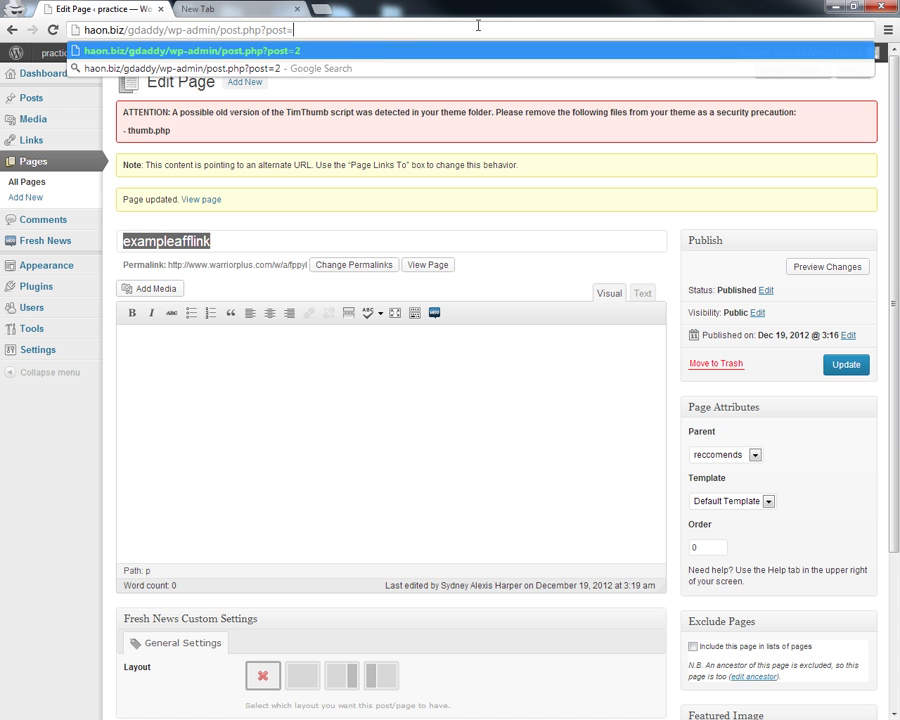
pyautogui.press('BackSpace')
pyautogui.press('BackSpace')
pyautogui.press('BackSpace')
pyautogui.press('BackSpace')
pyautogui.press('BackSpace')
pyautogui.press('BackSpace')
pyautogui.press('BackSpace')
pyautogui.press('BackSpace')
pyautogui.press('BackSpace')
pyautogui.press('BackSpace')
pyautogui.press('BackSpace')
pyautogui.press('BackSpace')
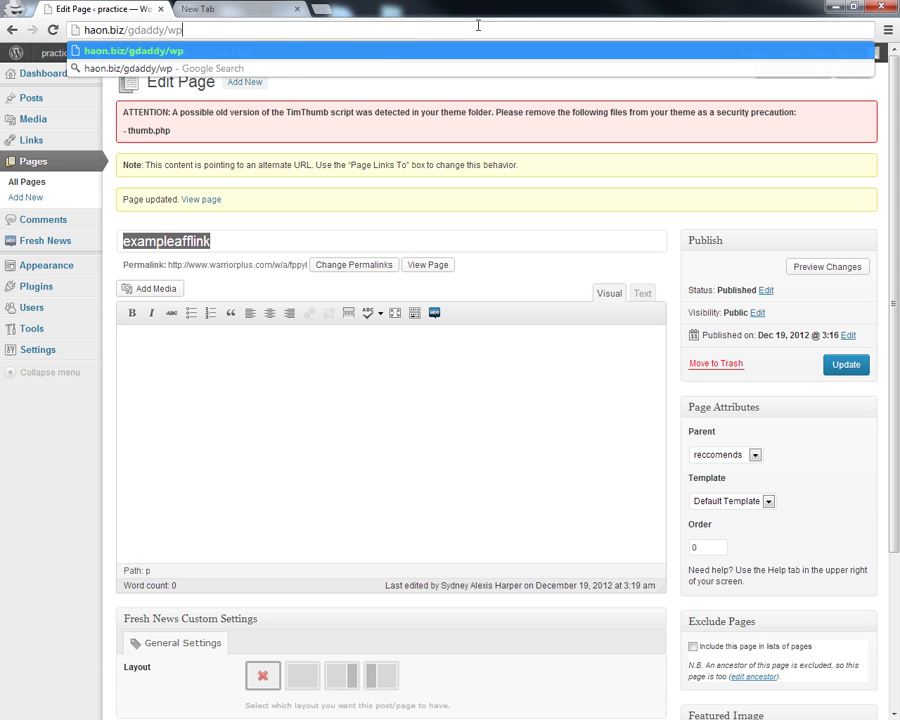
pyautogui.write('reccomend')
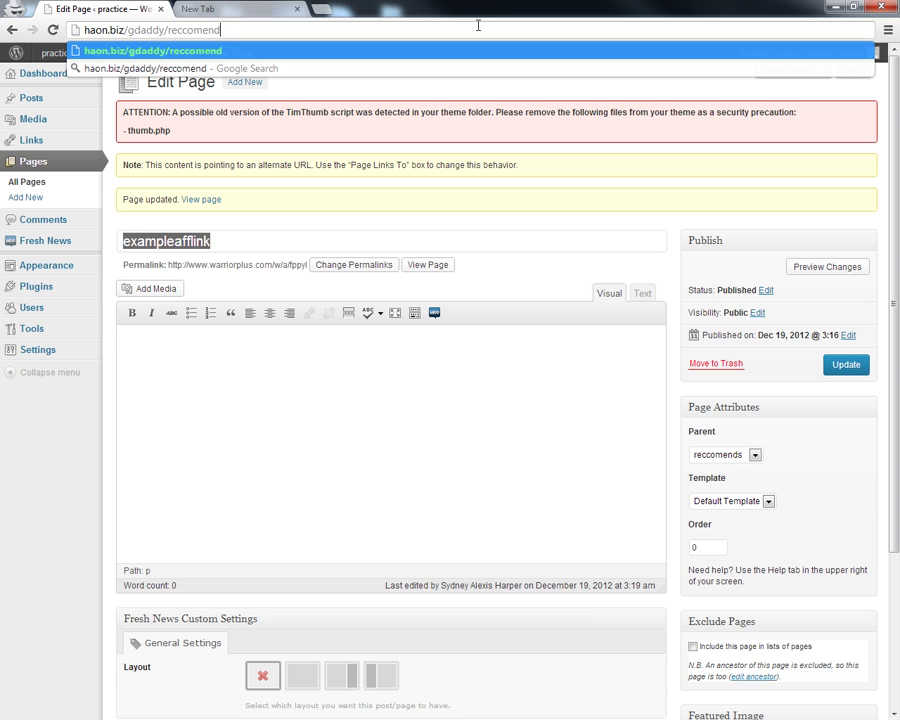
pyautogui.write('s/')
pyautogui.hotkey('ctrl', 'v')
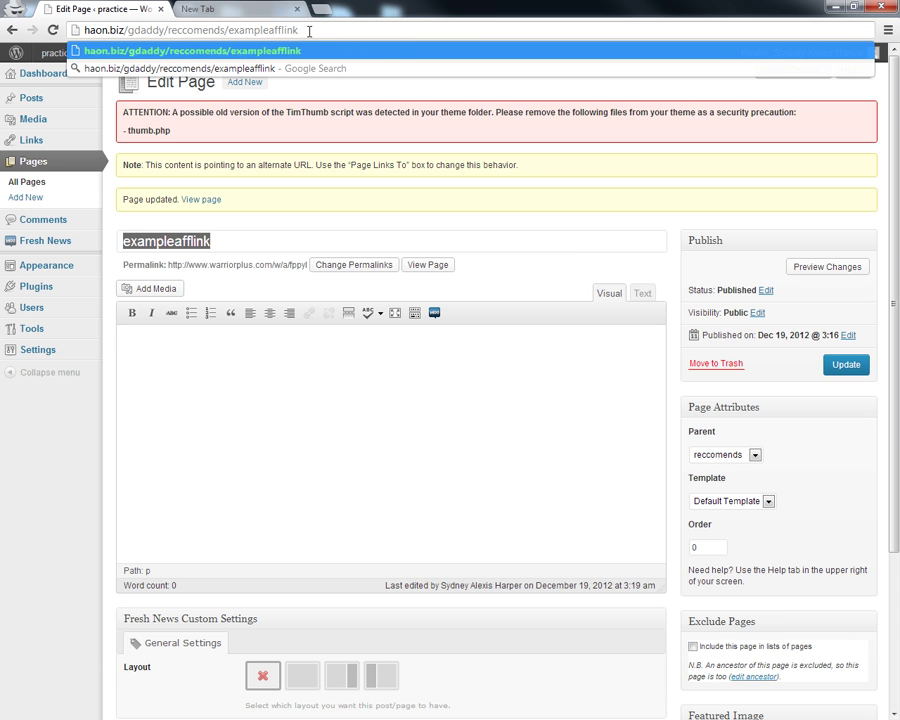
pyautogui.moveTo(306, 29); pyautogui.dragTo(27, 40)
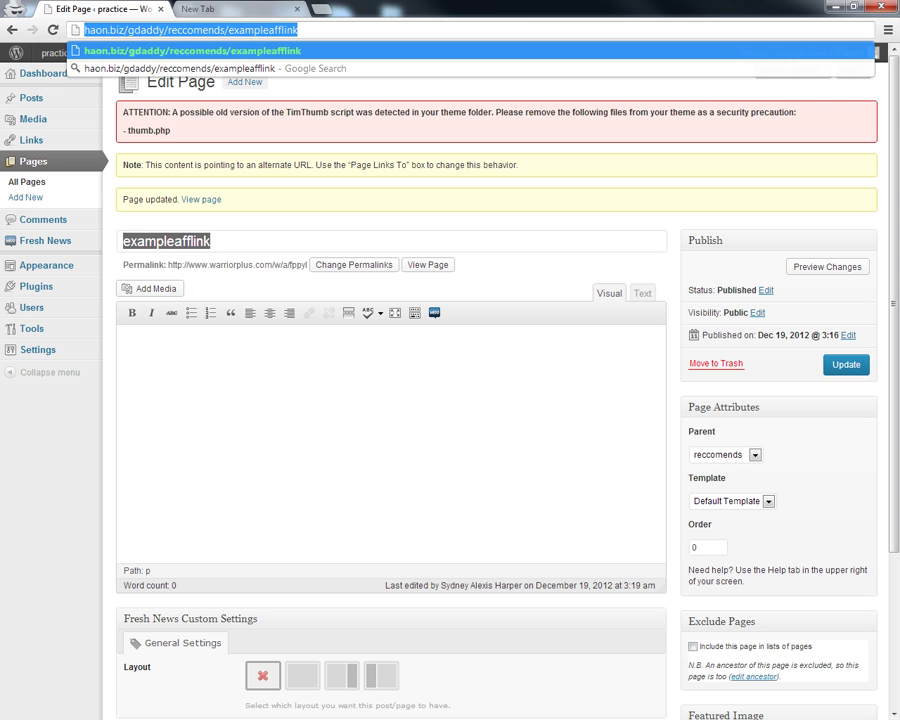
pyautogui.hotkey('alt', 'Tab')
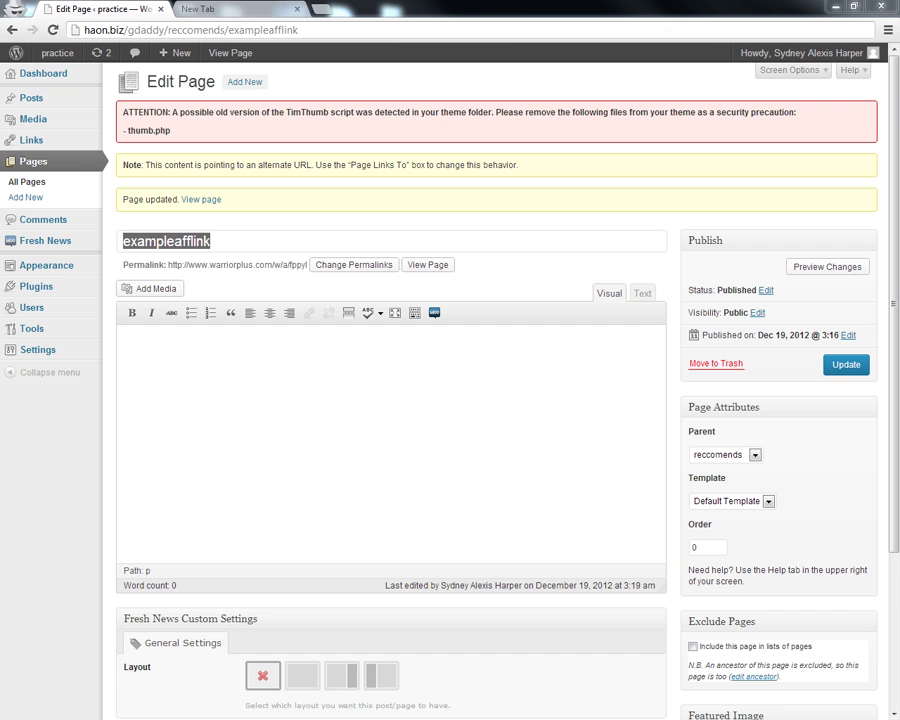
pyautogui.hotkey('alt', 'Tab')
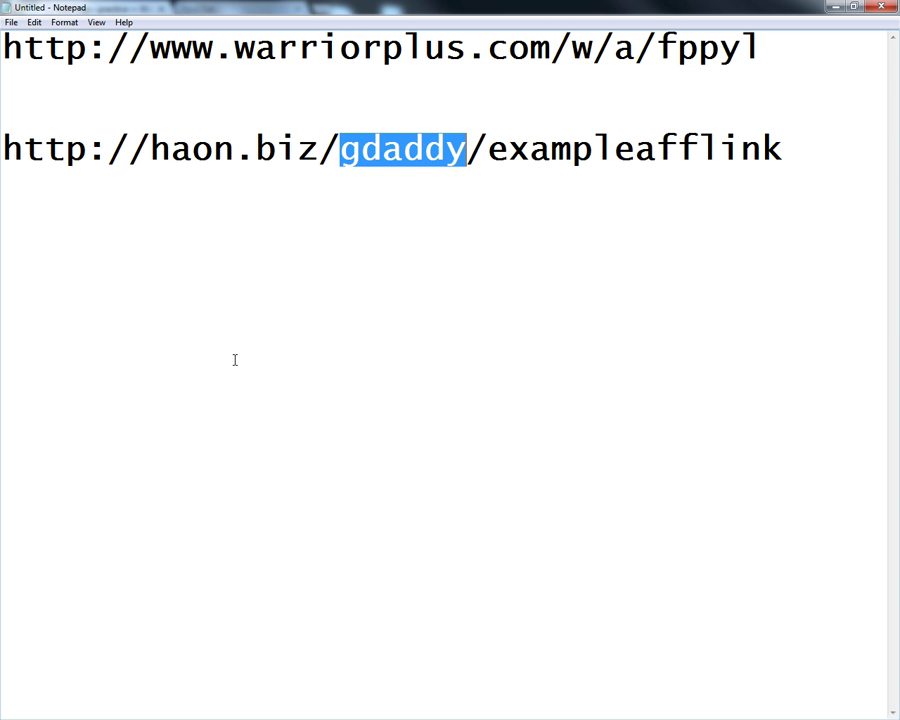
pyautogui.click(801, 136)
pyautogui.press('Return')
pyautogui.hotkey('ctrl', 'v')
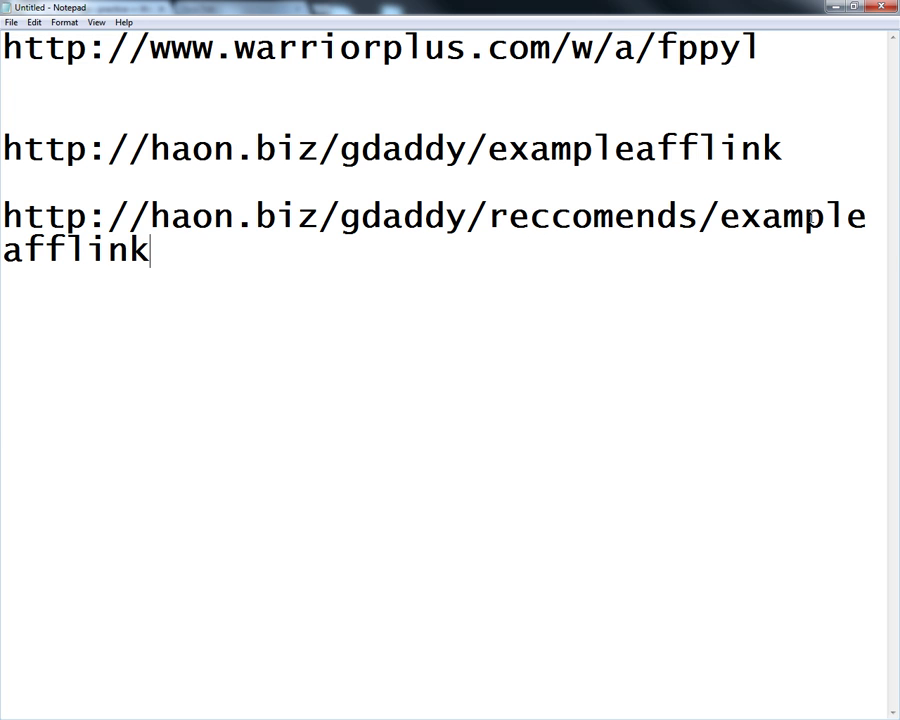
pyautogui.click(838, 8)
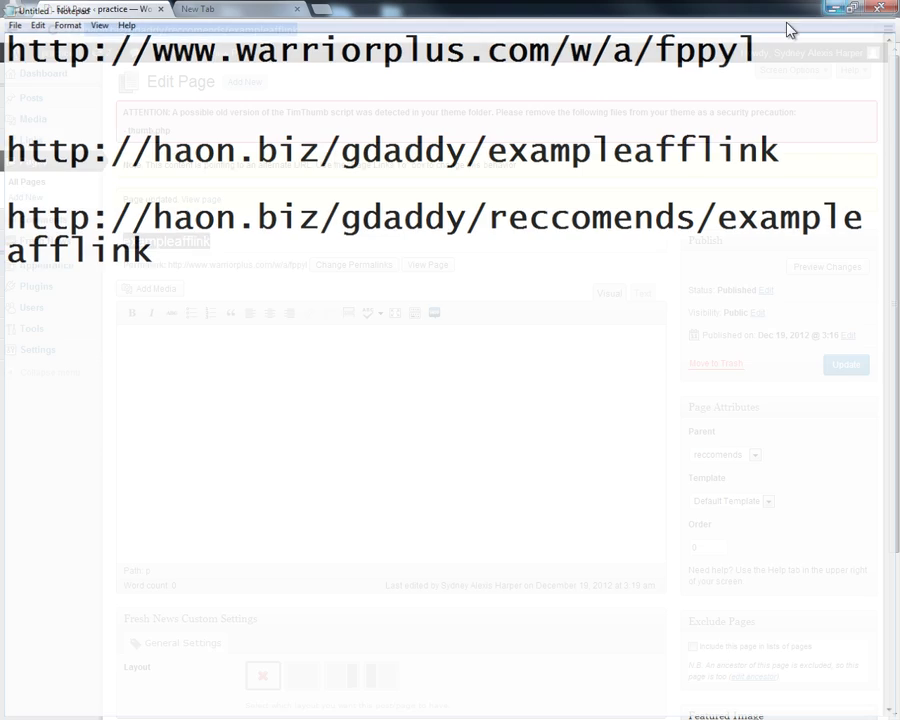
# Load the copied exampleafflink link in the incognito tab, which returns 404 Not Found.
pyautogui.click(228, 10)
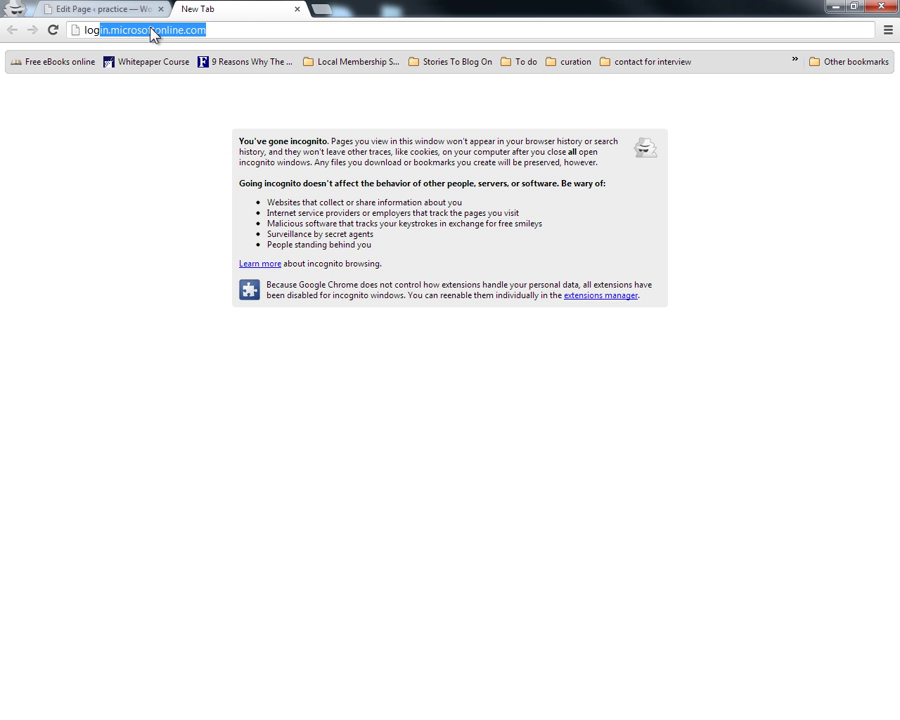
pyautogui.click(88, 29)
pyautogui.moveTo(88, 29); pyautogui.dragTo(243, 32)
pyautogui.click(221, 32)
pyautogui.hotkey('ctrl', 'a')
pyautogui.rightClick(103, 30)
pyautogui.click(185, 114)
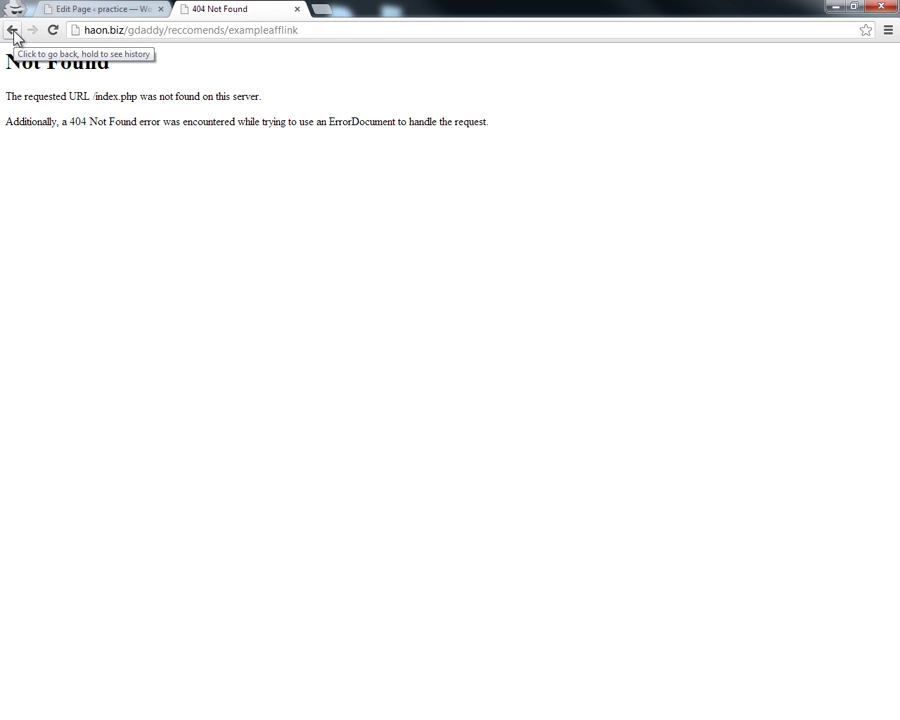
# Try the address spelled 'recomends', go back, and return to the WordPress tab.
pyautogui.click(187, 30)
pyautogui.hotkey('ctrl', 'c')
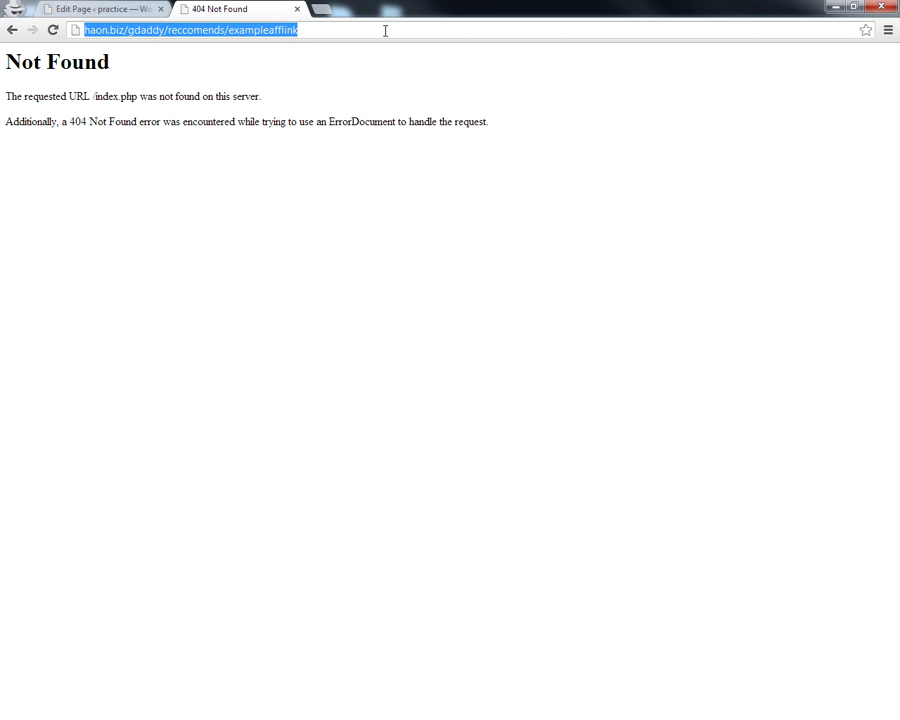
pyautogui.click(179, 30)
pyautogui.write('c')
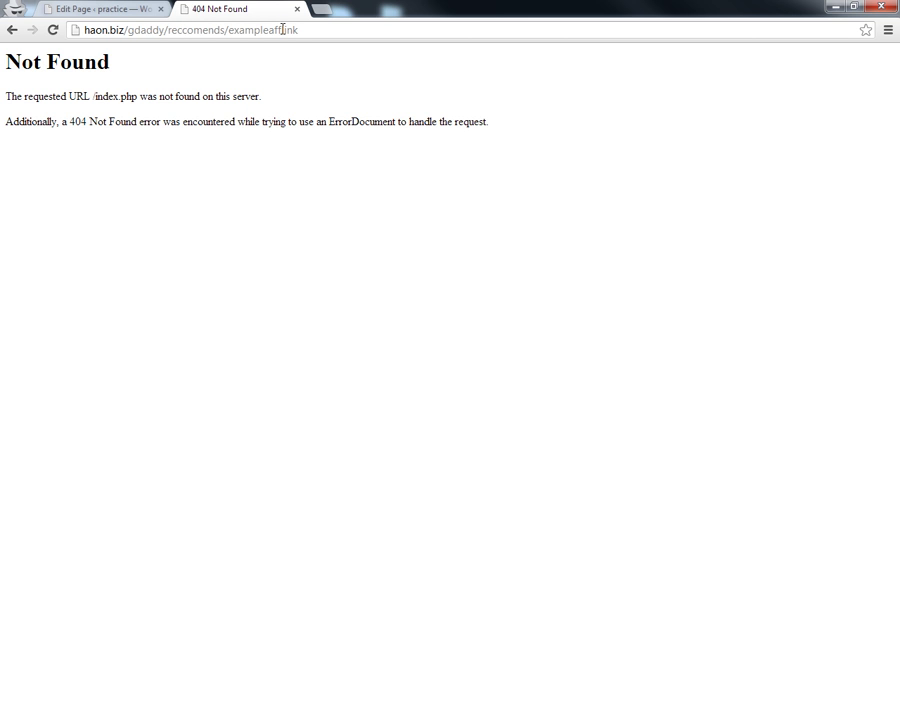
pyautogui.press('BackSpace')
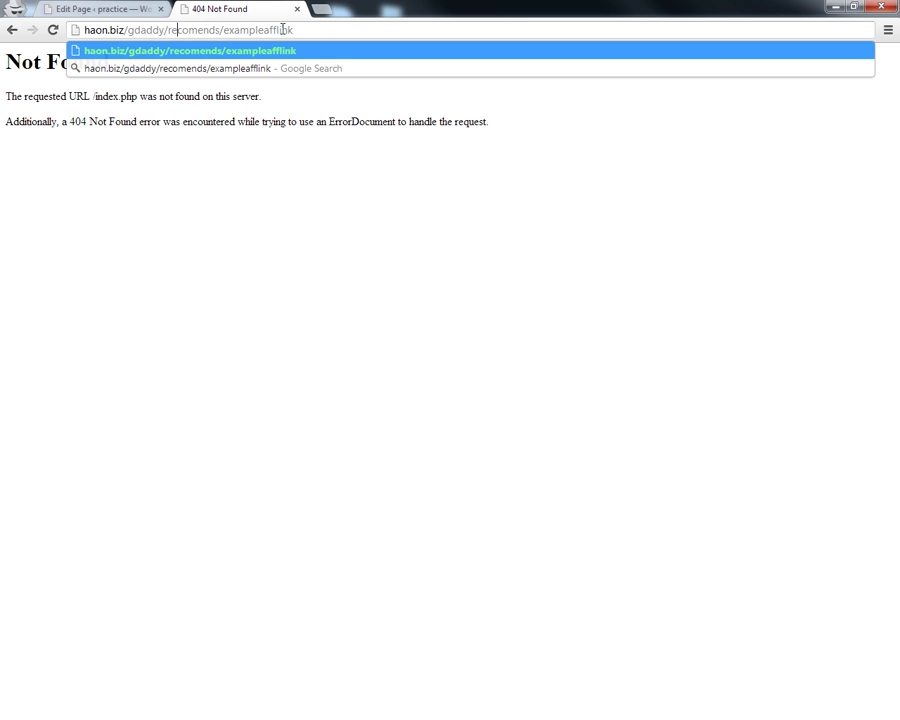
pyautogui.press('Return')
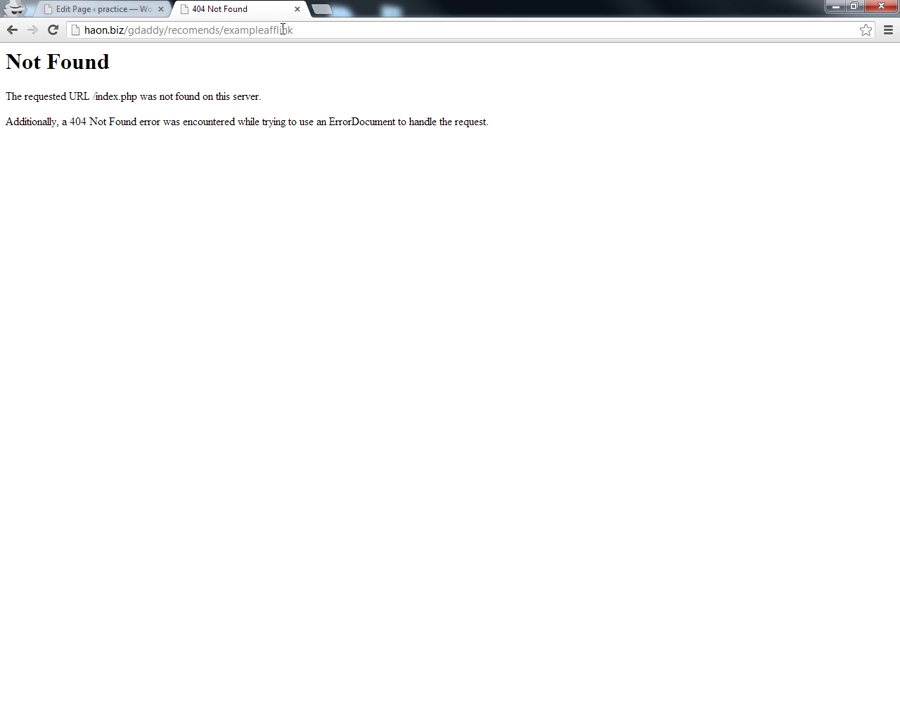
pyautogui.click(11, 30)
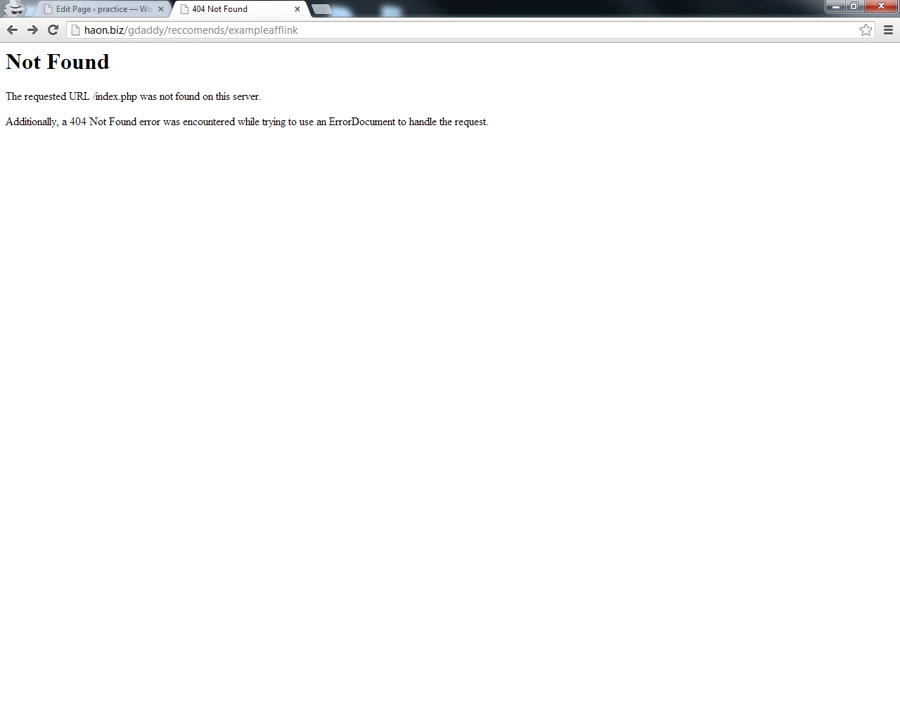
pyautogui.hotkey('ctrl', 'shift', 'Tab')
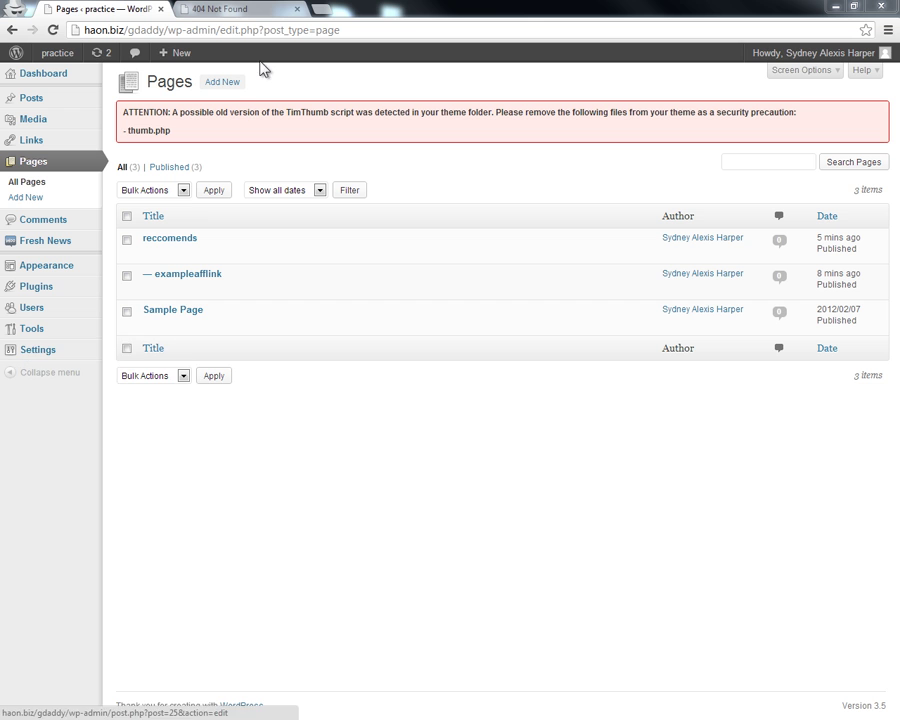
# Paste and go the nested link in the WordPress tab, landing on the CB Survival Treasure Trove offer.
pyautogui.click(212, 28)
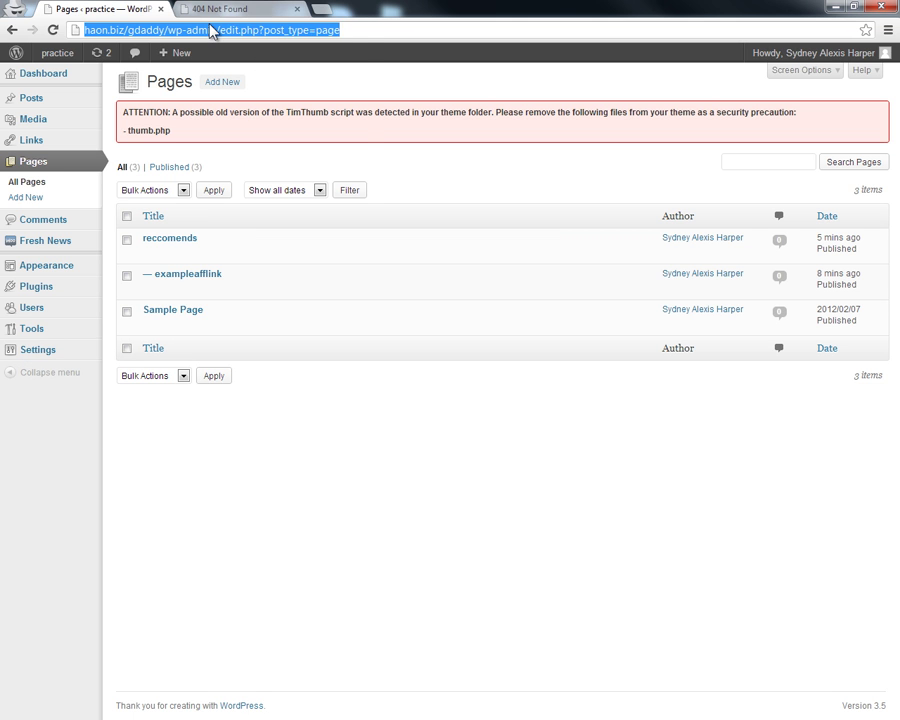
pyautogui.rightClick(214, 30)
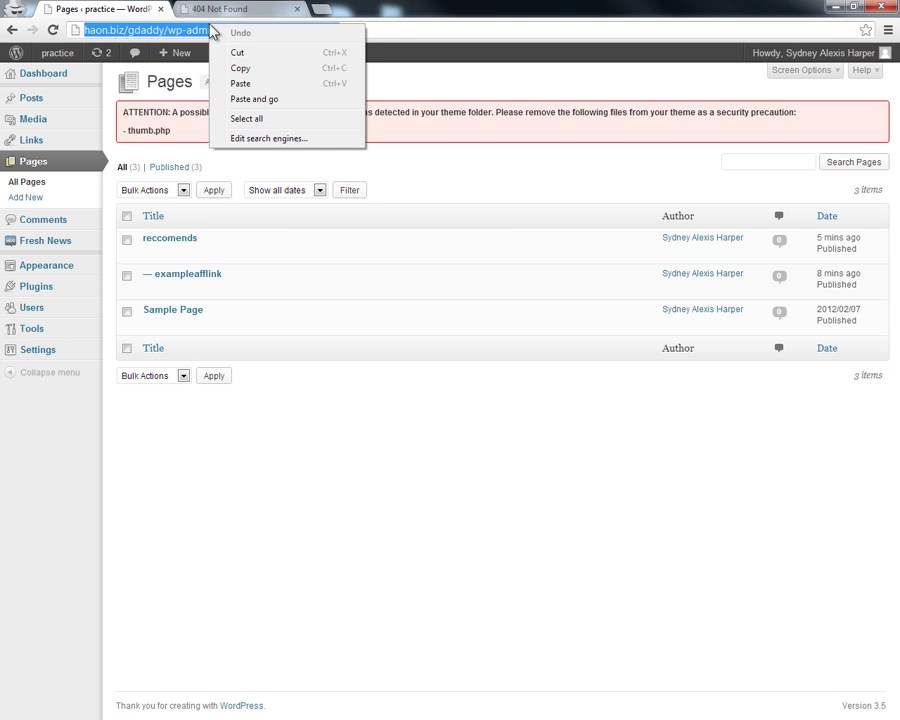
pyautogui.click(265, 100)
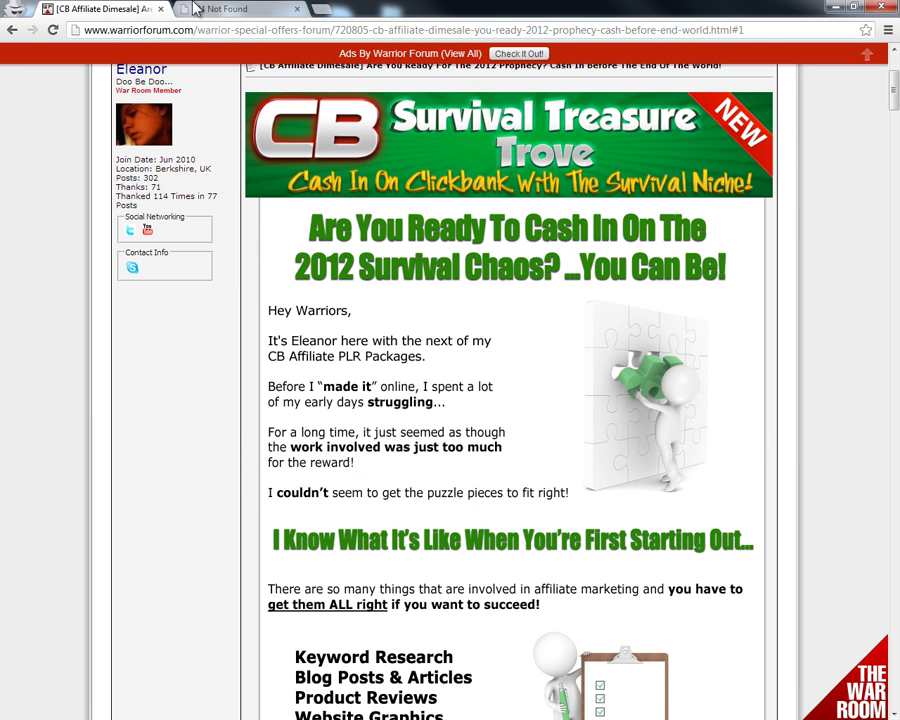
pyautogui.click(224, 9)
# Paste and load the exampleafflink address in the former 404 tab, reaching the Warrior Forum offer.
pyautogui.click(182, 31)
pyautogui.hotkey('ctrl', 'c')
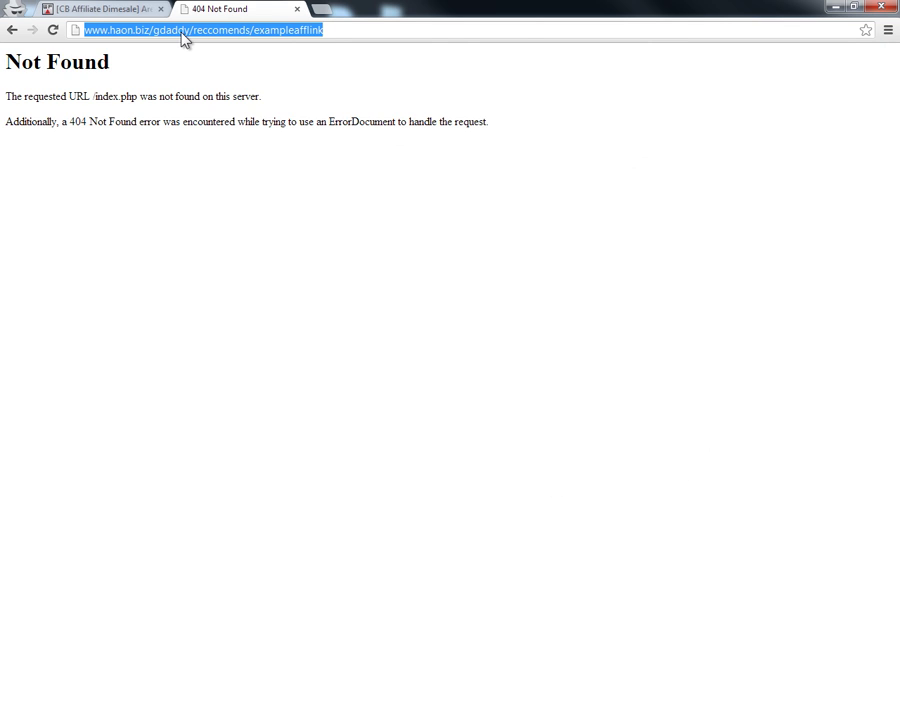
pyautogui.rightClick(183, 37)
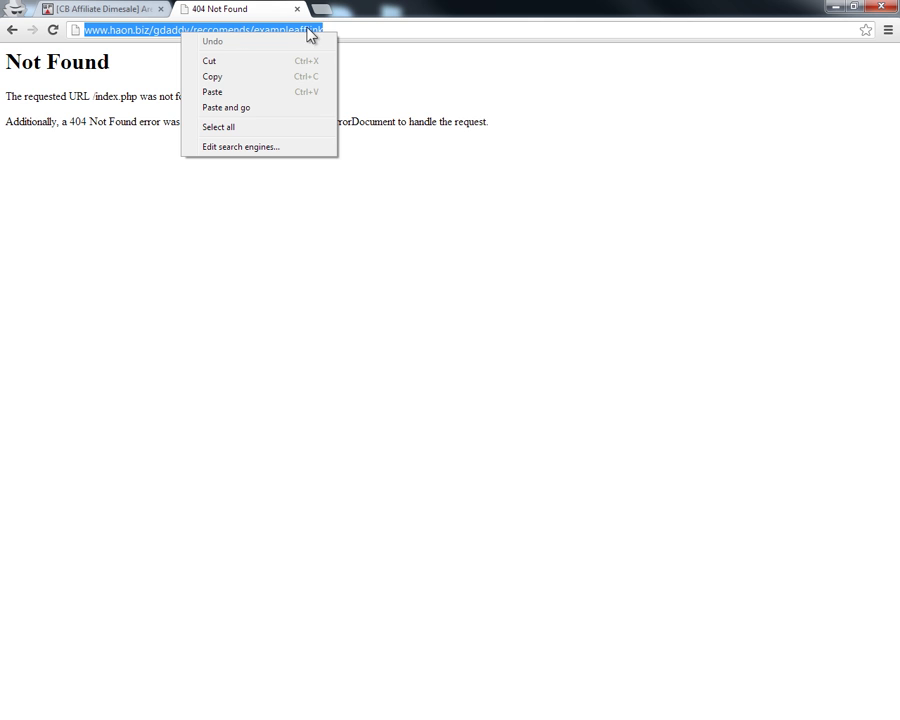
pyautogui.click(216, 92)
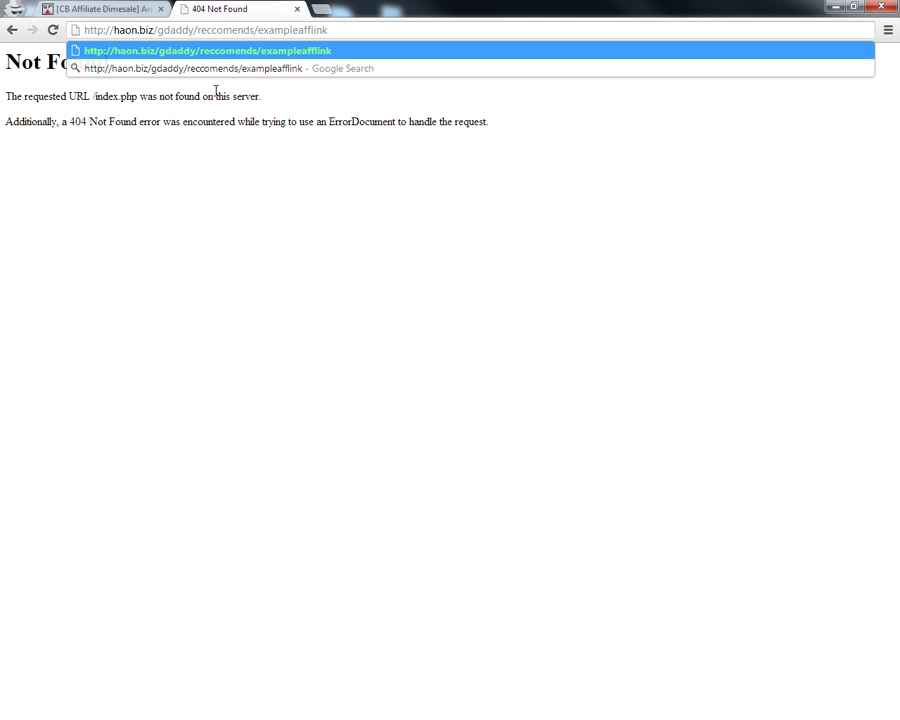
pyautogui.press('Return')
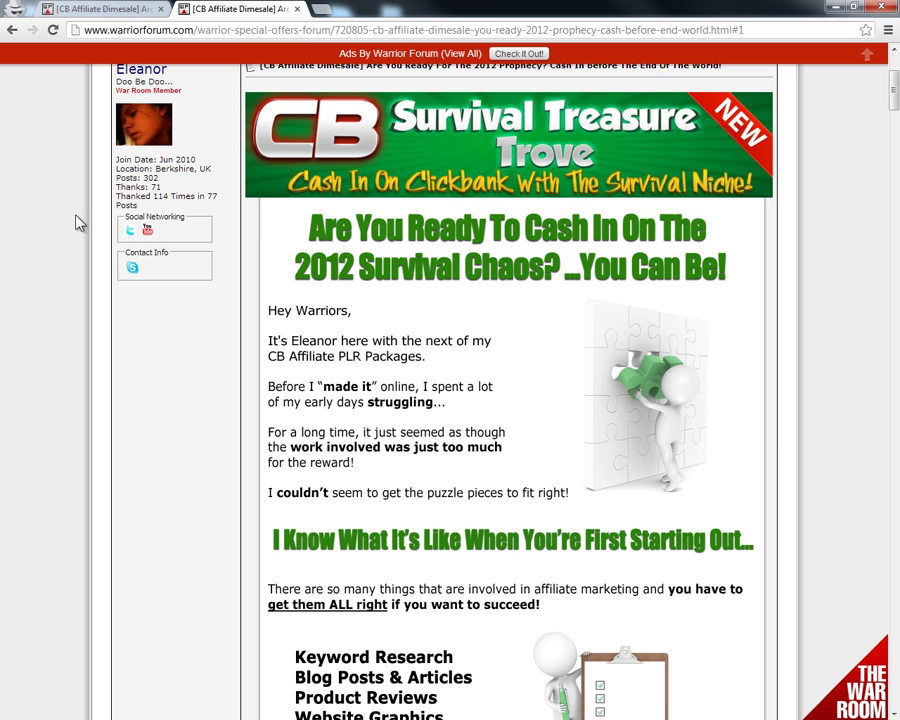
pyautogui.scroll(-1, 88, 335)
pyautogui.scroll(2, 86, 340)
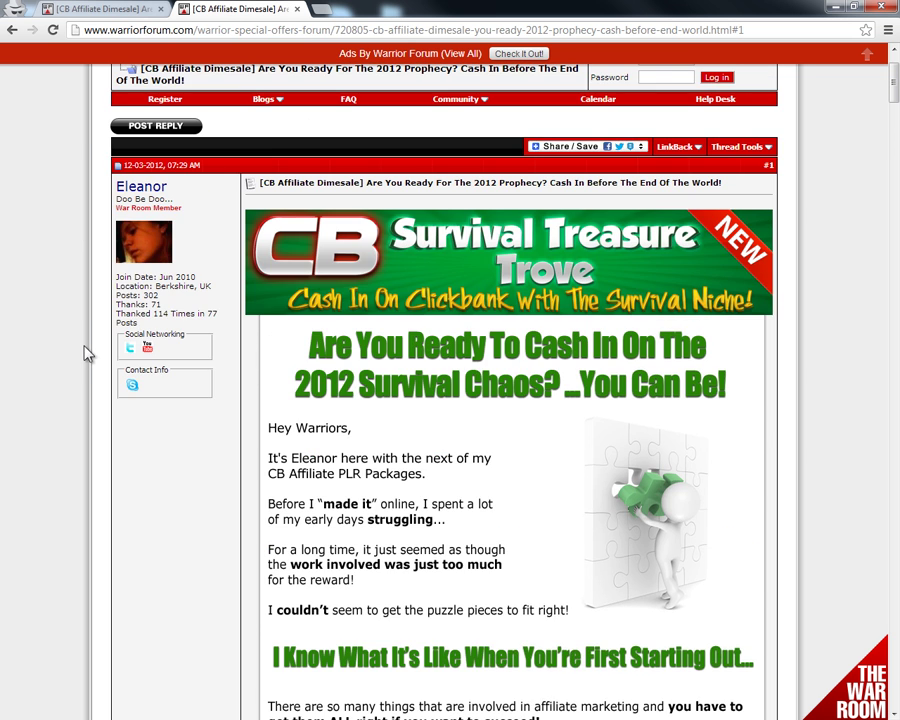
pyautogui.scroll(1, 85, 352)
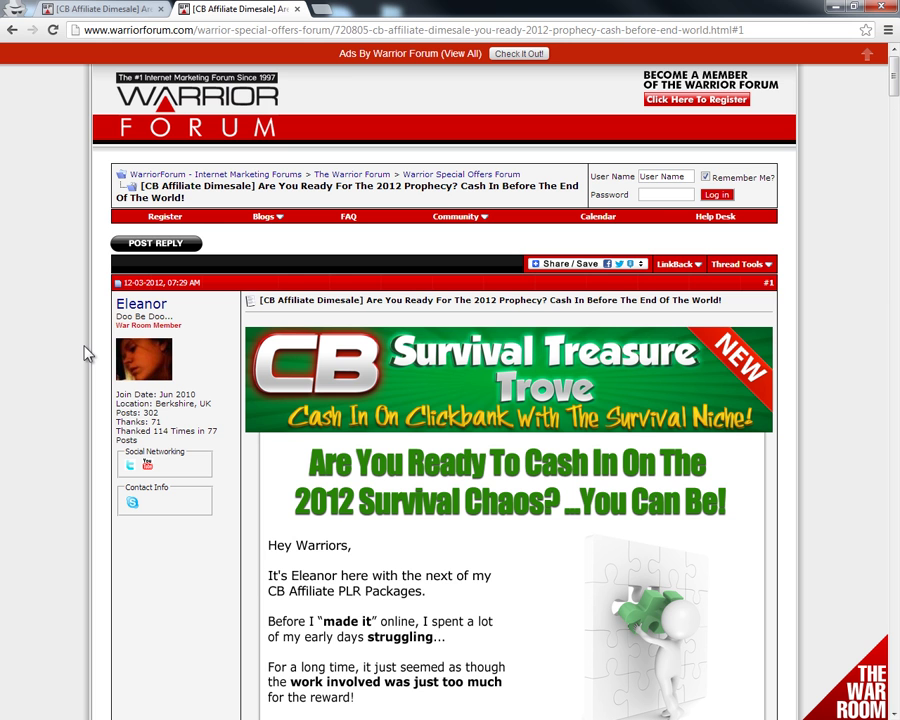